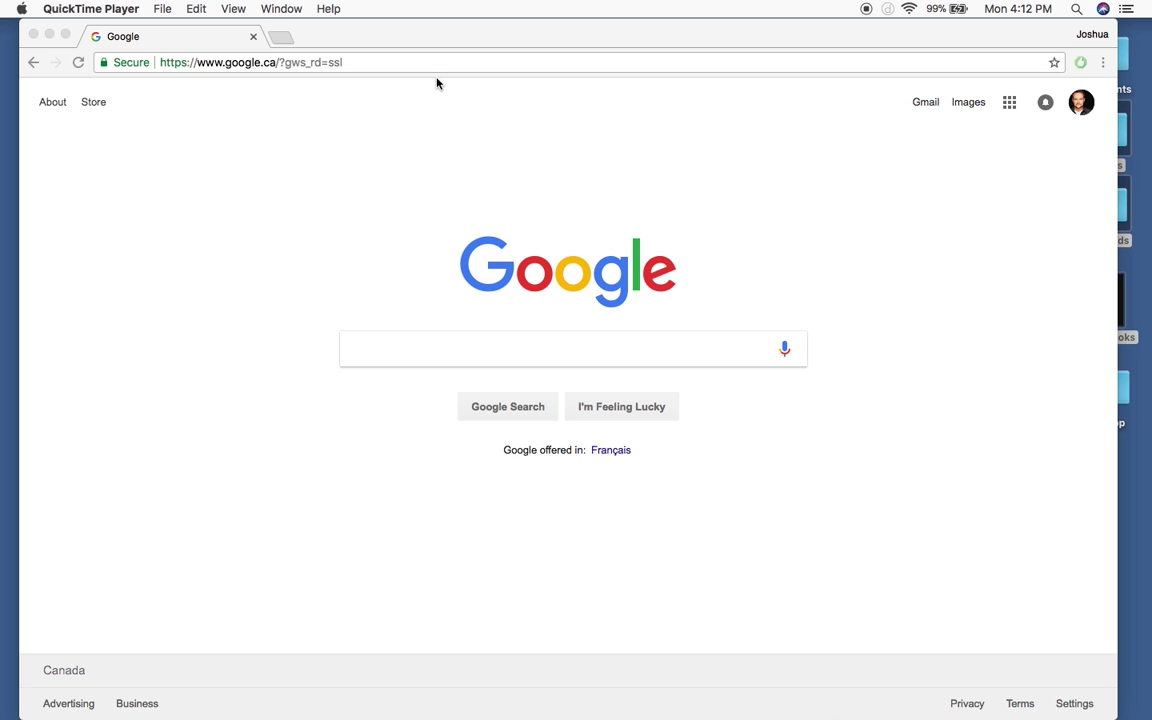
# Step: Go to tdcanadatrust.ca in Chrome by typing 'td' in the address bar and accepting the suggestion
pyautogui.click(332, 206)
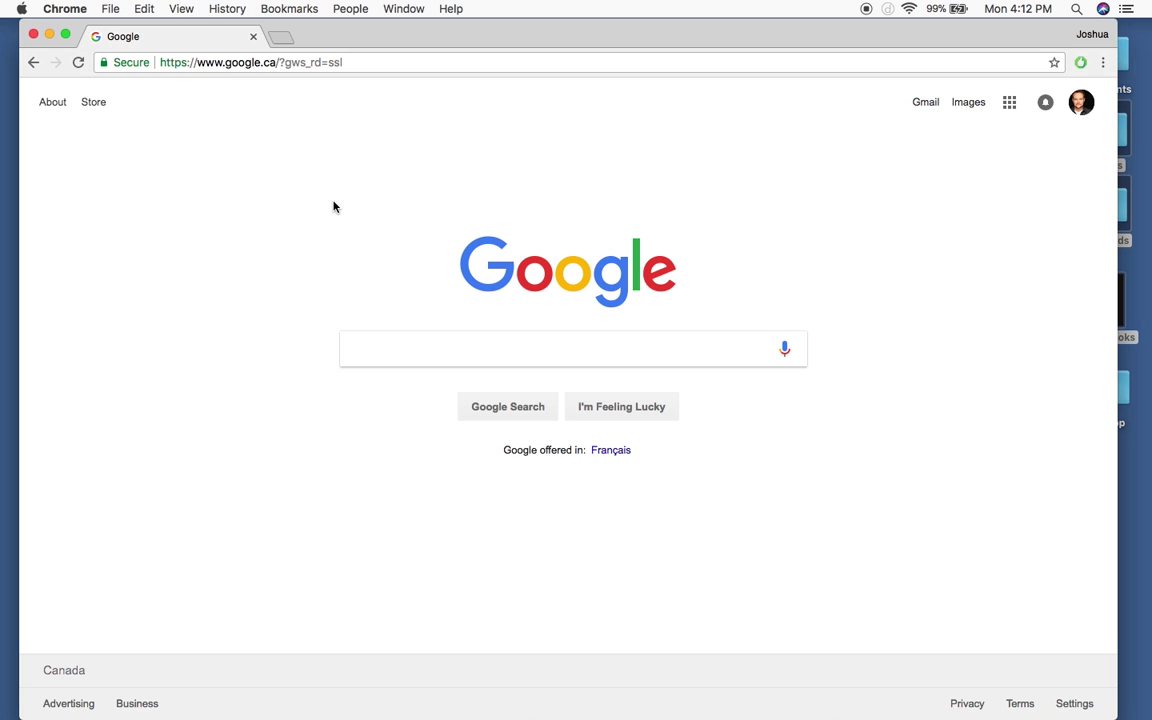
pyautogui.click(381, 63)
pyautogui.write('tdcanadatrust.ca')
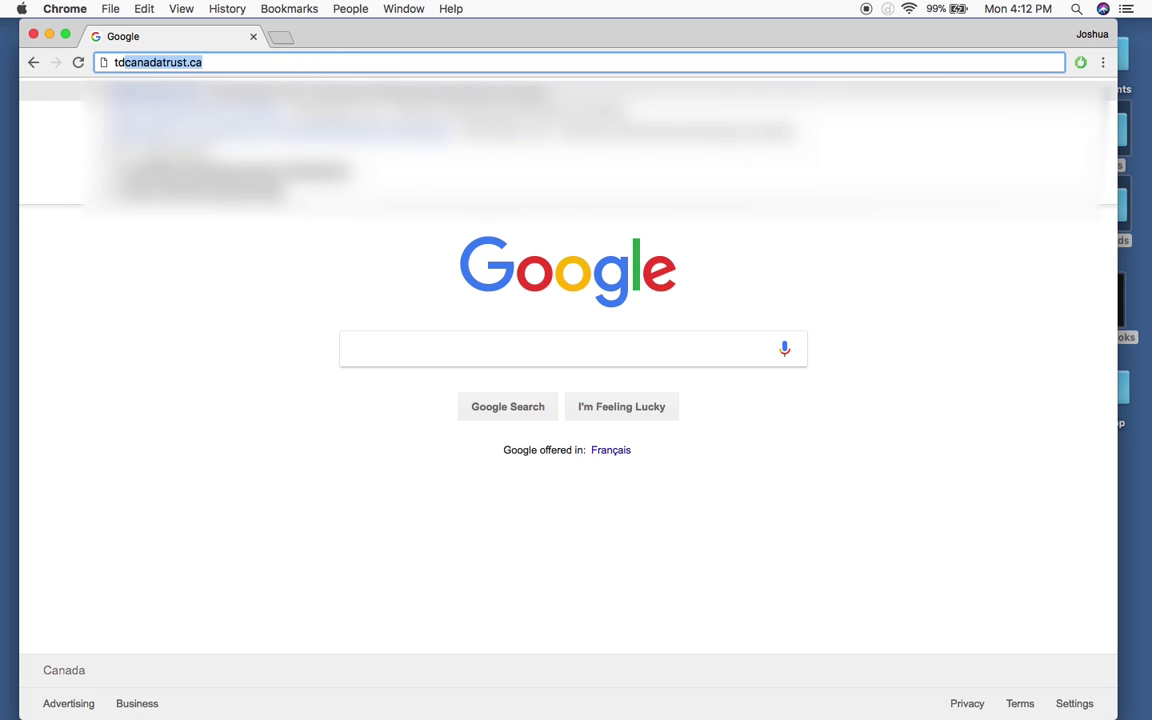
pyautogui.press('Return')
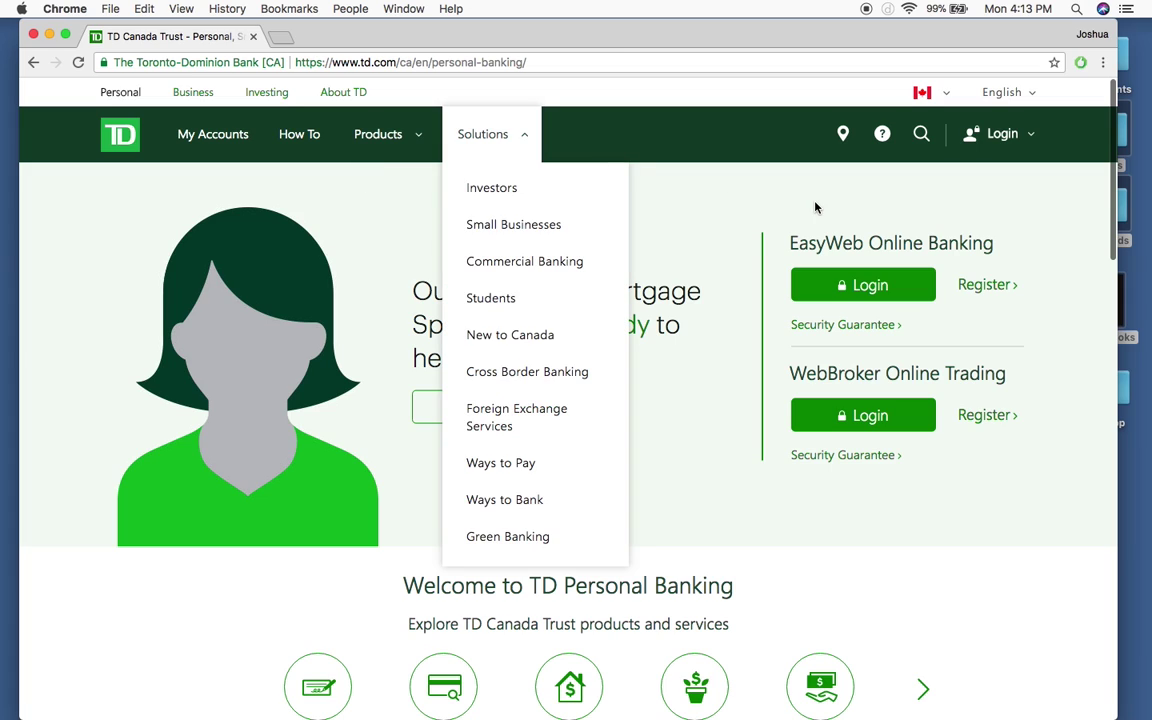
# Step: Log in to EasyWeb Online Banking with the account password
pyautogui.click(873, 289)
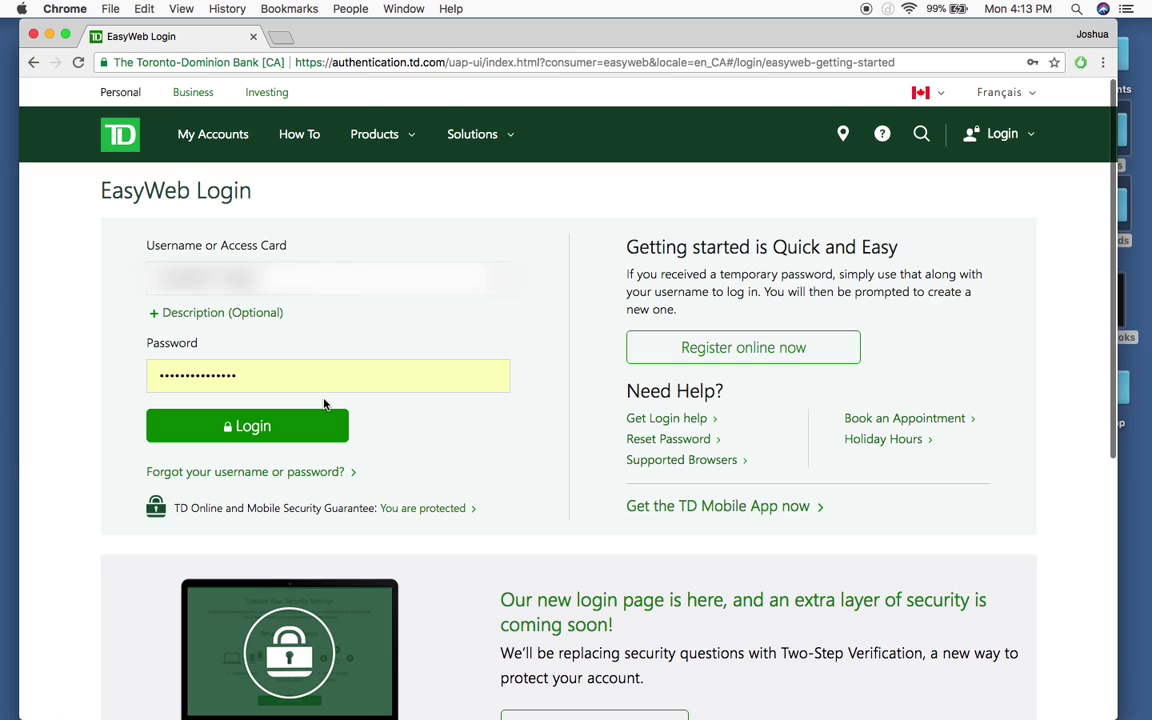
pyautogui.click(282, 376)
pyautogui.click(282, 428)
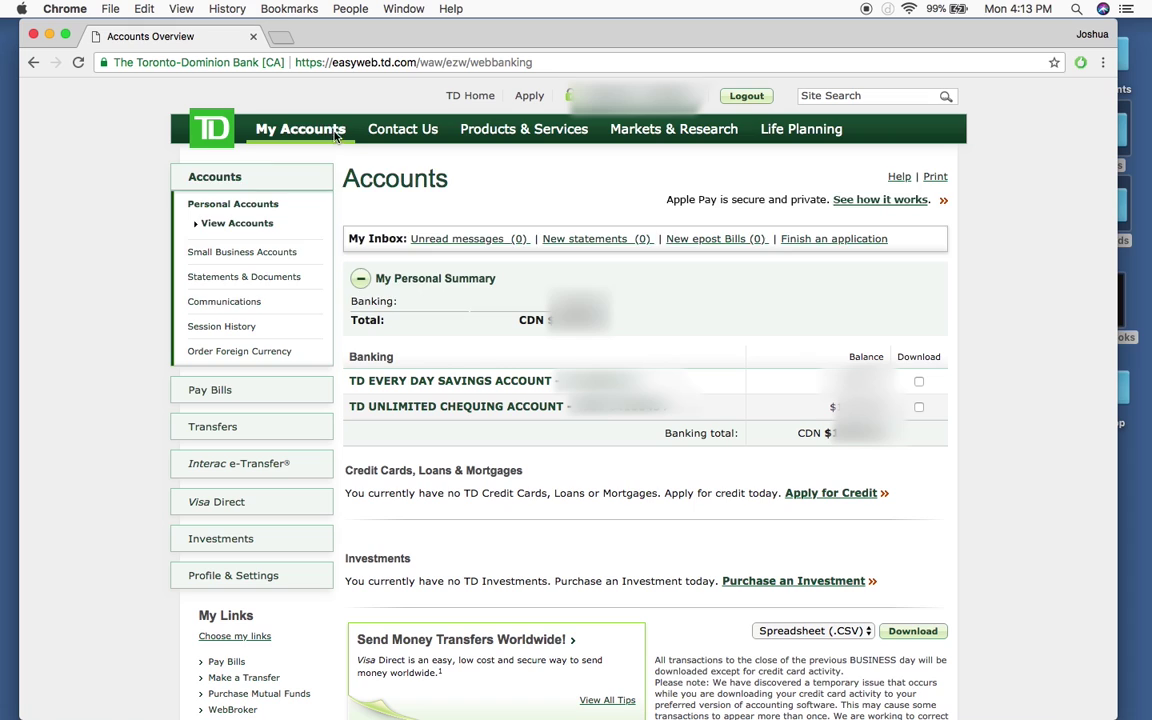
# Step: Drop open the My Accounts menu from the top navigation tabs
pyautogui.moveTo(546, 153)
pyautogui.moveTo(295, 134)
pyautogui.moveTo(258, 120)
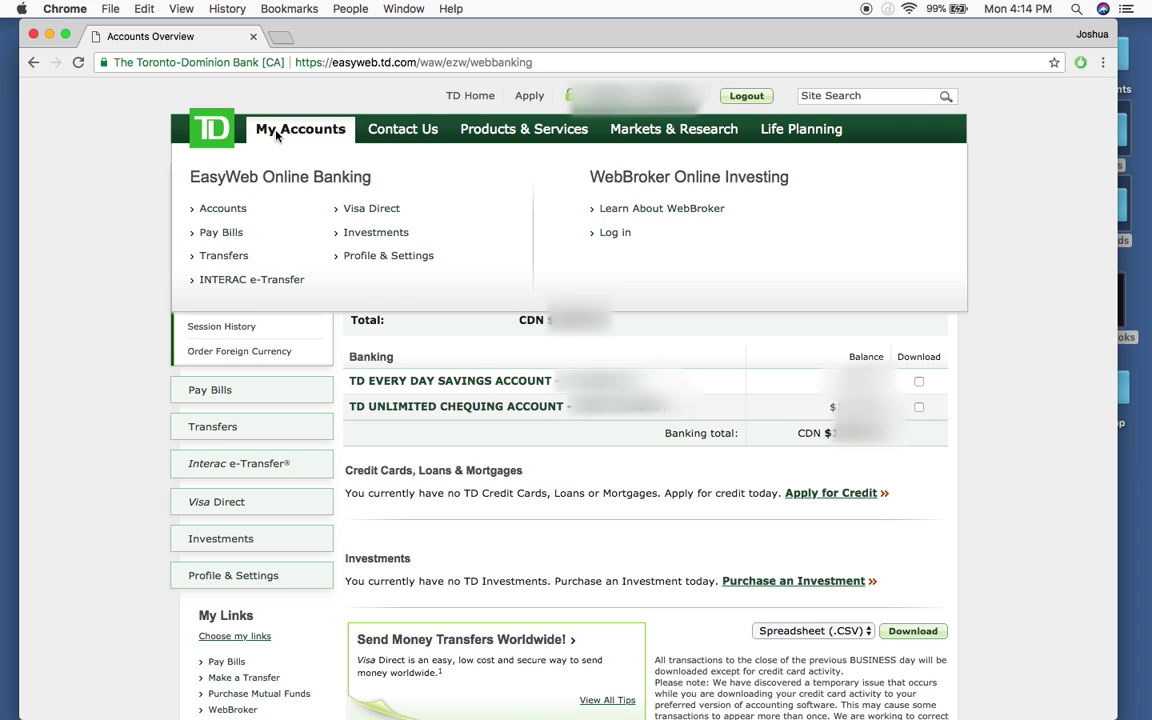
# Step: Open the INTERAC e-Transfer form and choose TD UNLIMITED CHEQUING ACCOUNT as the sending account
pyautogui.click(274, 284)
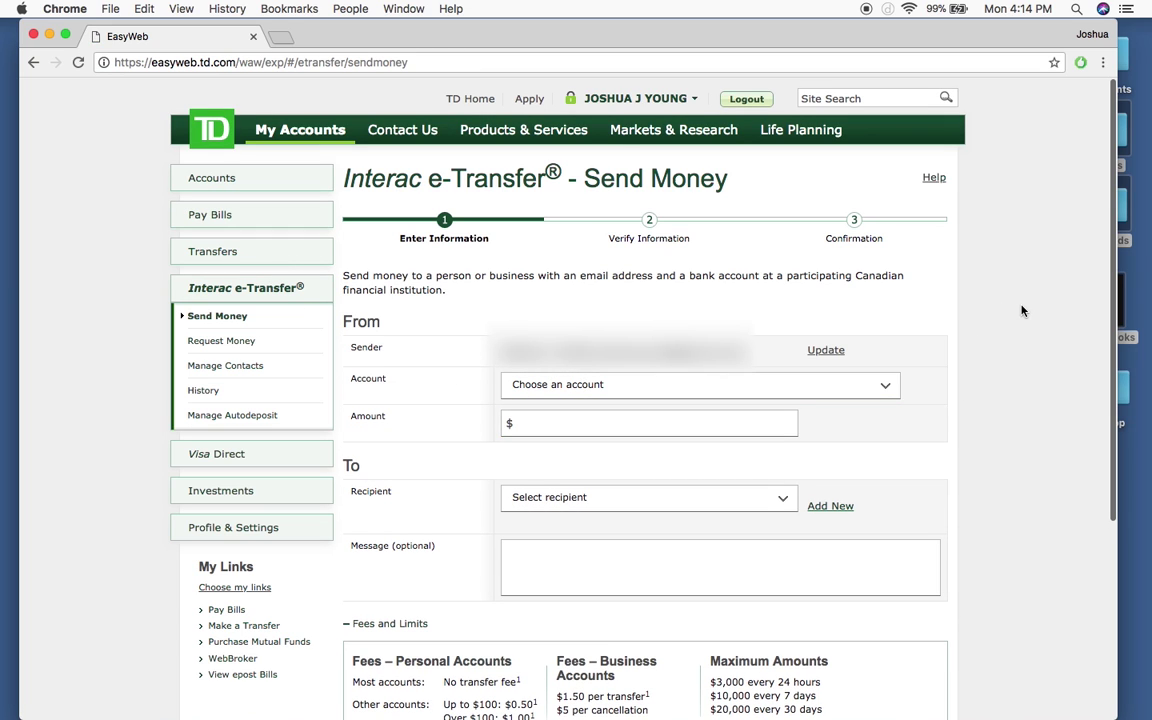
pyautogui.scroll(-1, 1022, 311)
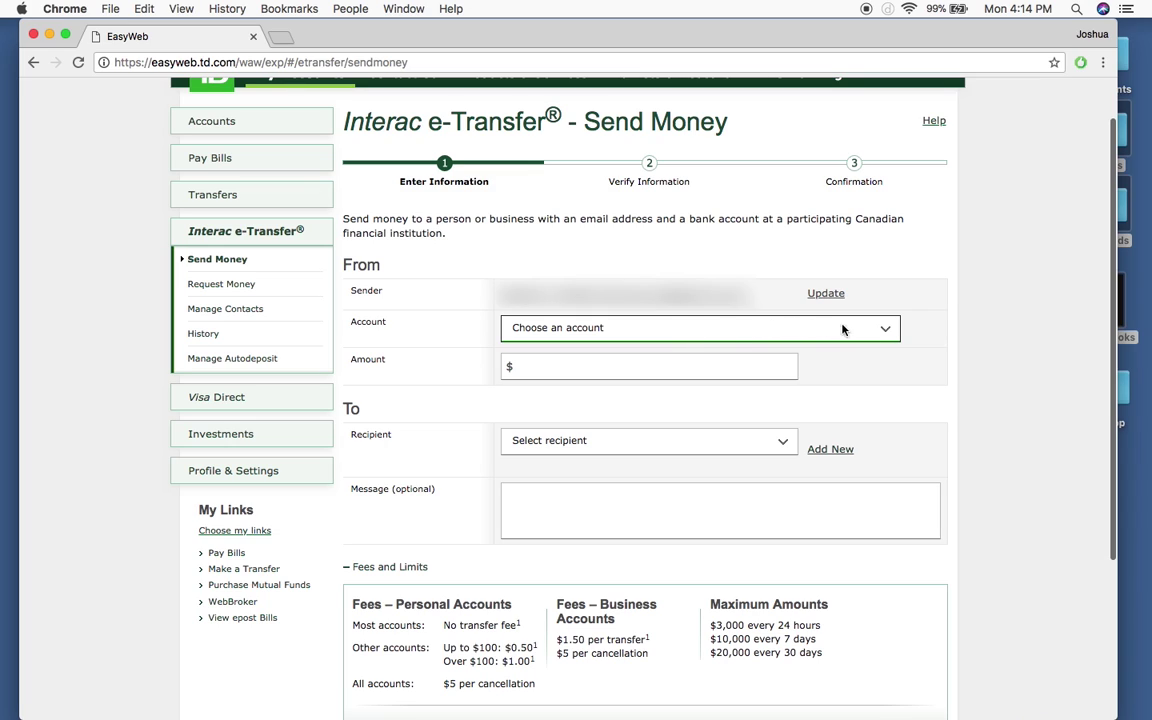
pyautogui.click(884, 332)
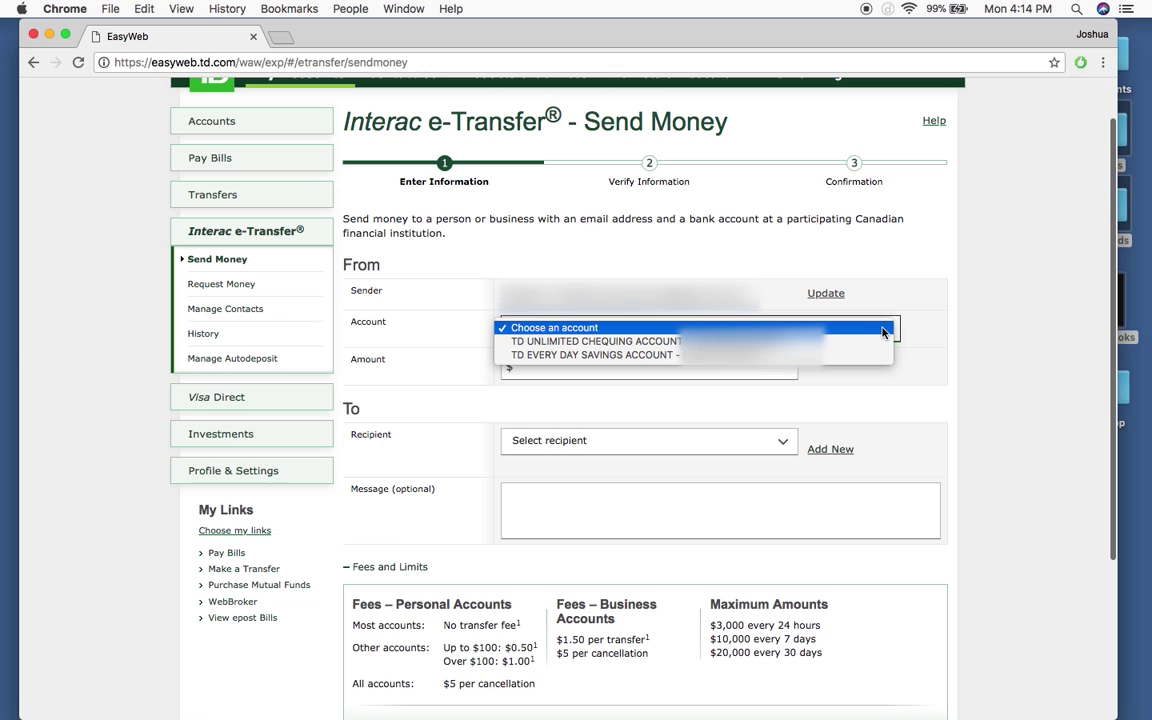
pyautogui.click(829, 342)
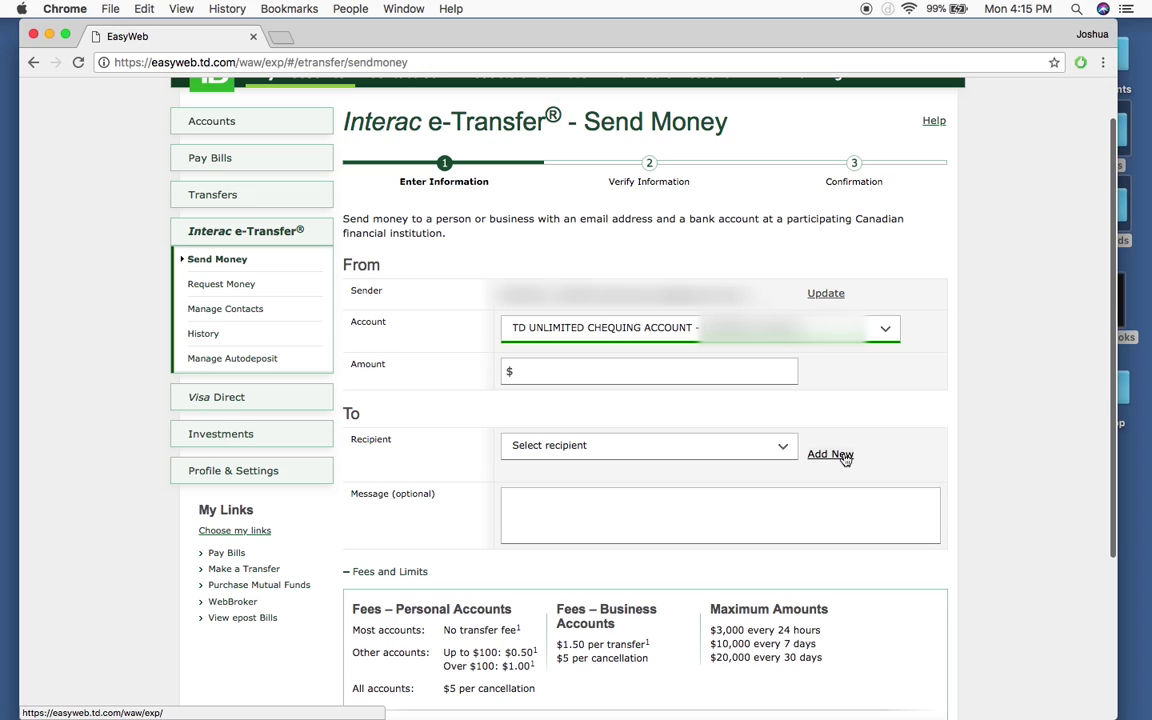
# Step: Start a new recipient contact, entering the contact's full name and keeping English as e-mail language
pyautogui.click(843, 456)
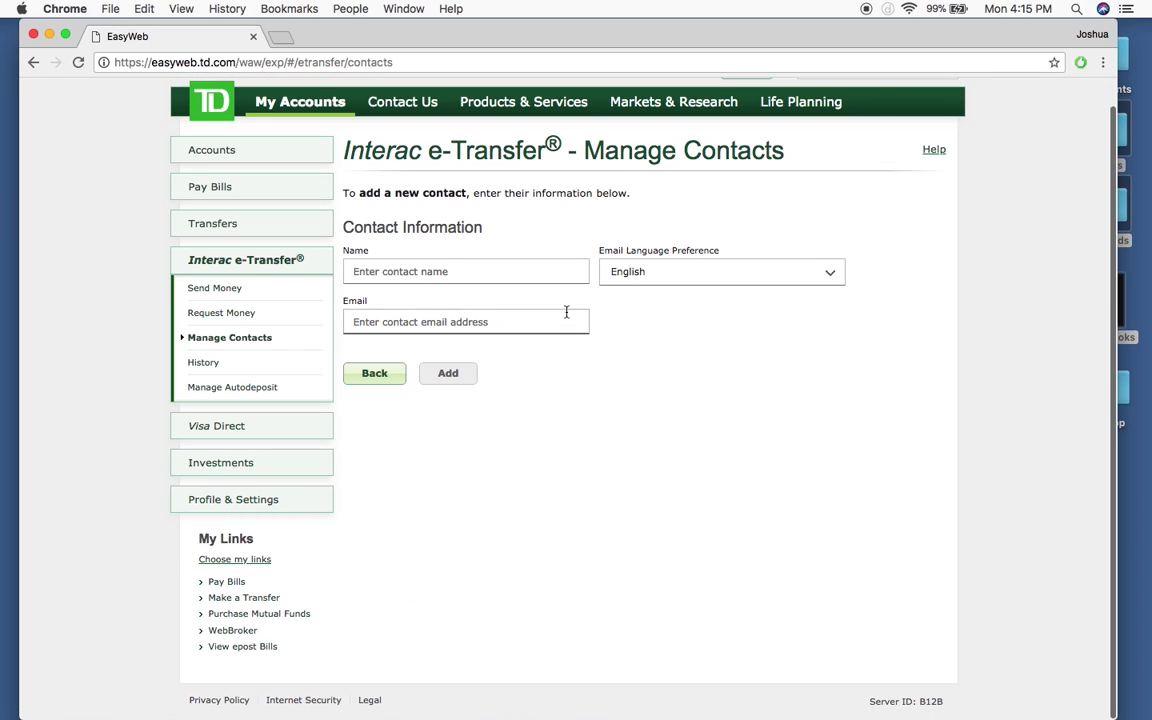
pyautogui.click(407, 270)
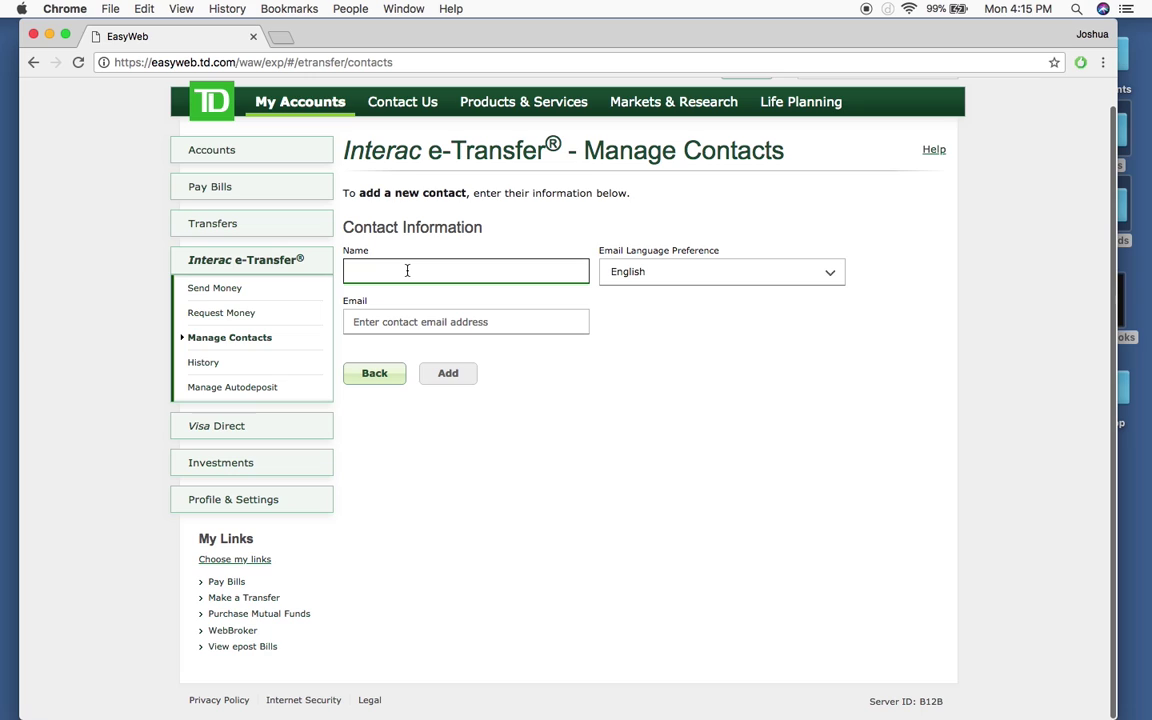
pyautogui.write('John Smith')
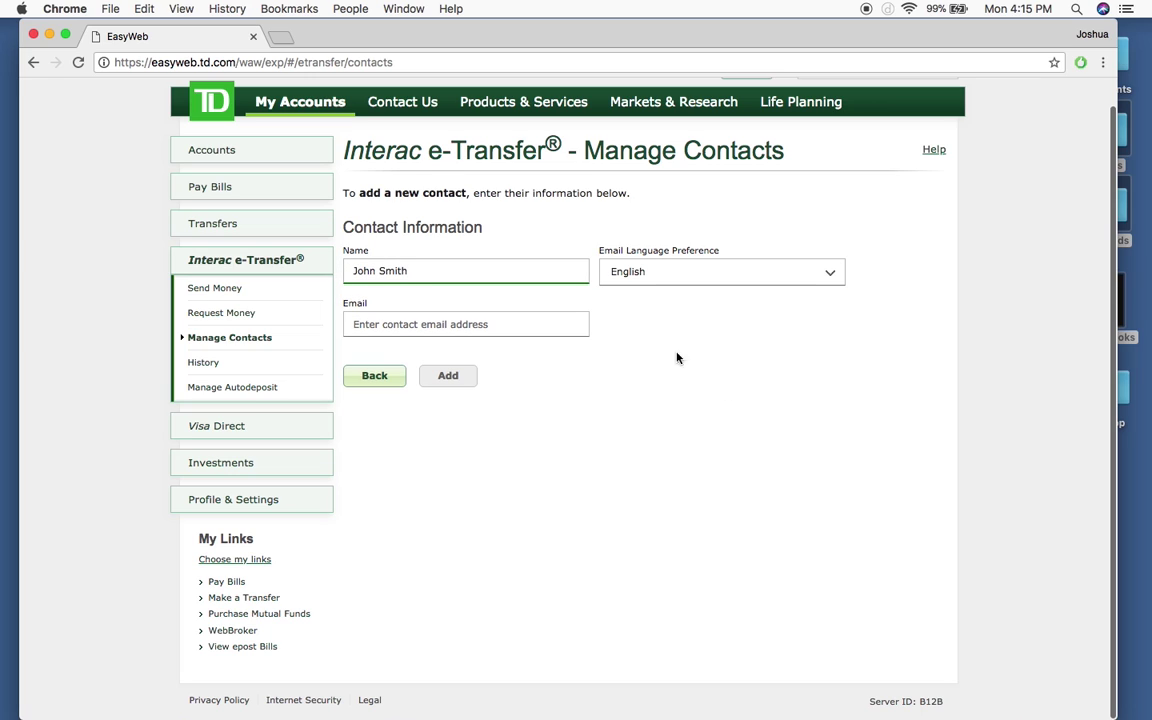
pyautogui.press('Tab')
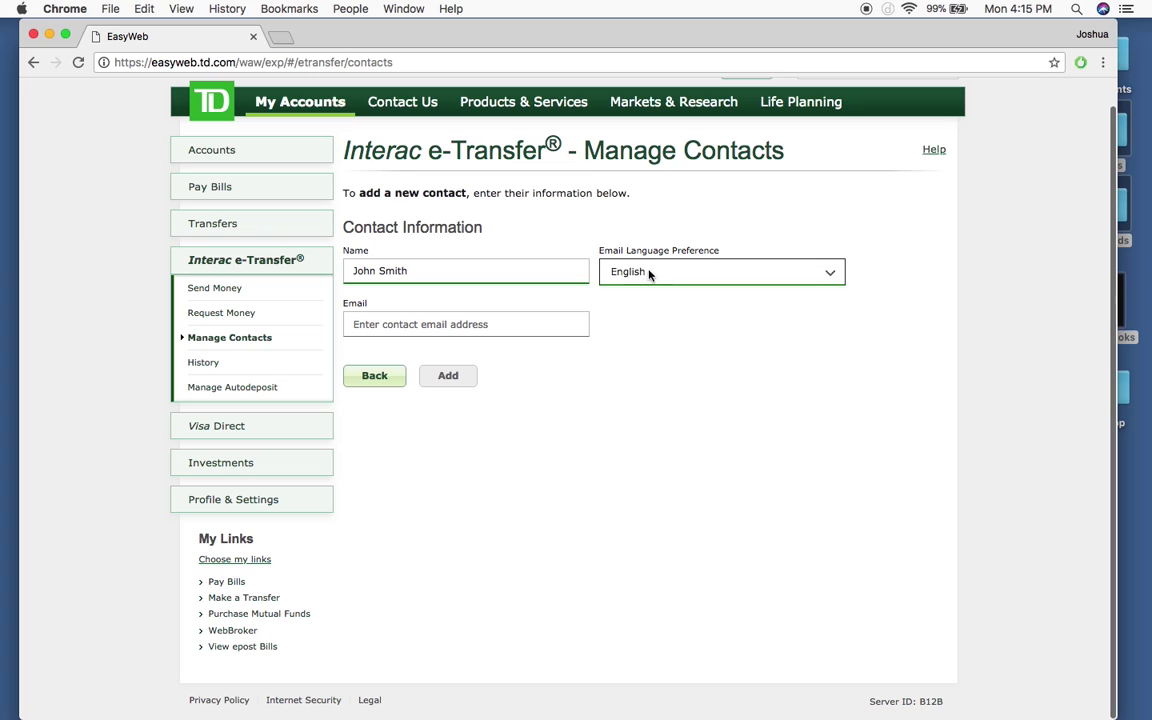
pyautogui.click(832, 282)
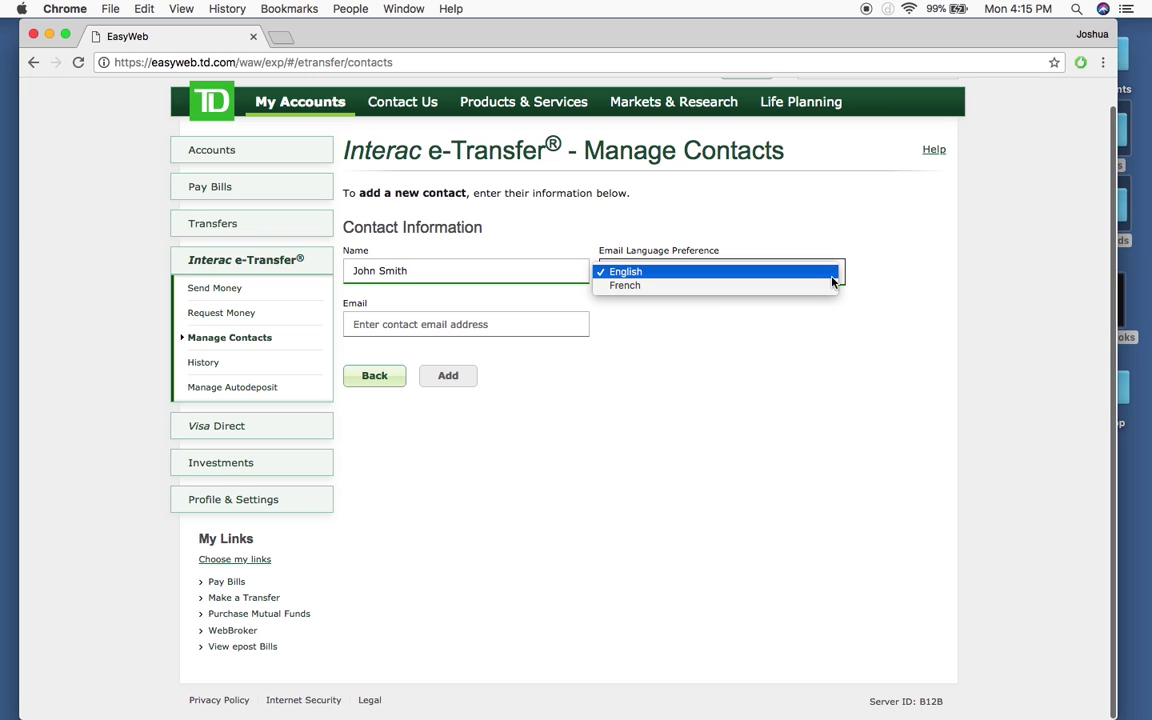
pyautogui.click(832, 276)
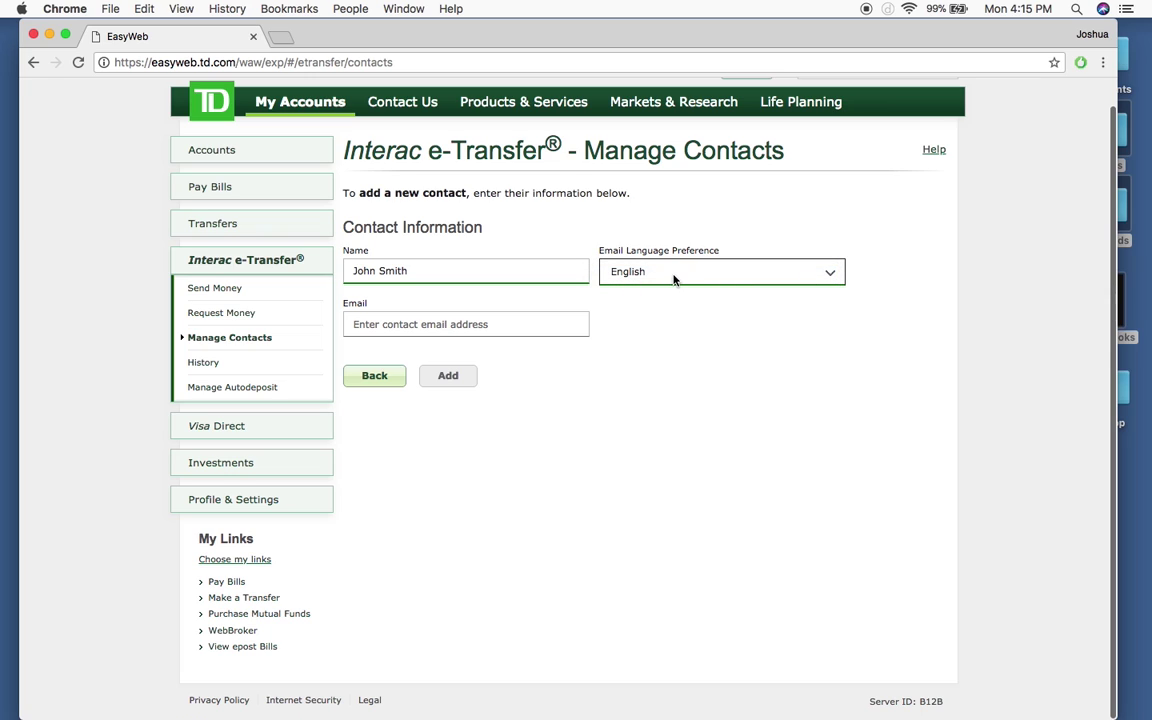
# Step: Enter and confirm the contact's e-mail address, then save the new contact
pyautogui.click(506, 325)
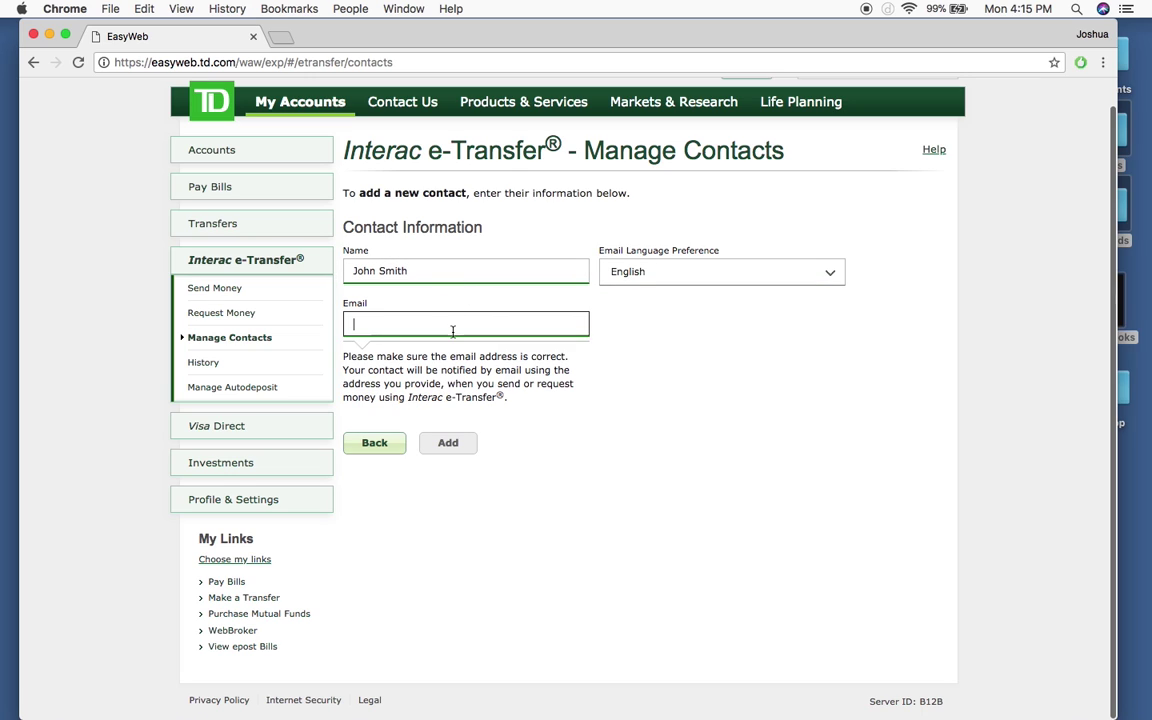
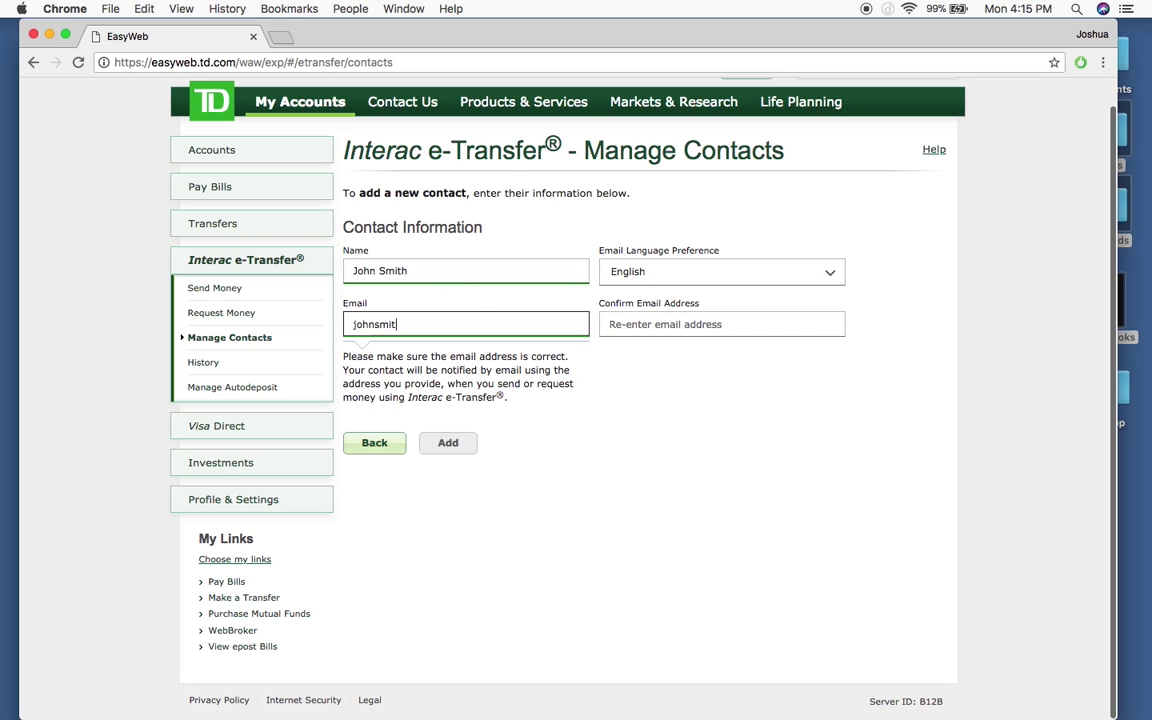
pyautogui.click(640, 323)
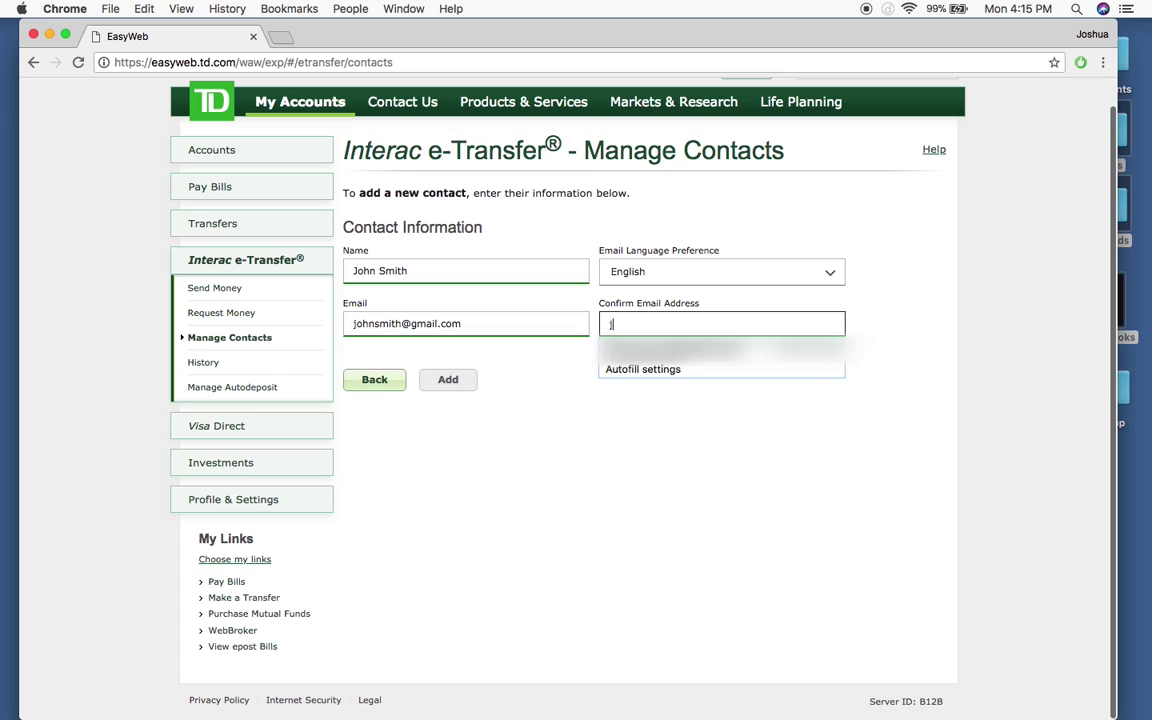
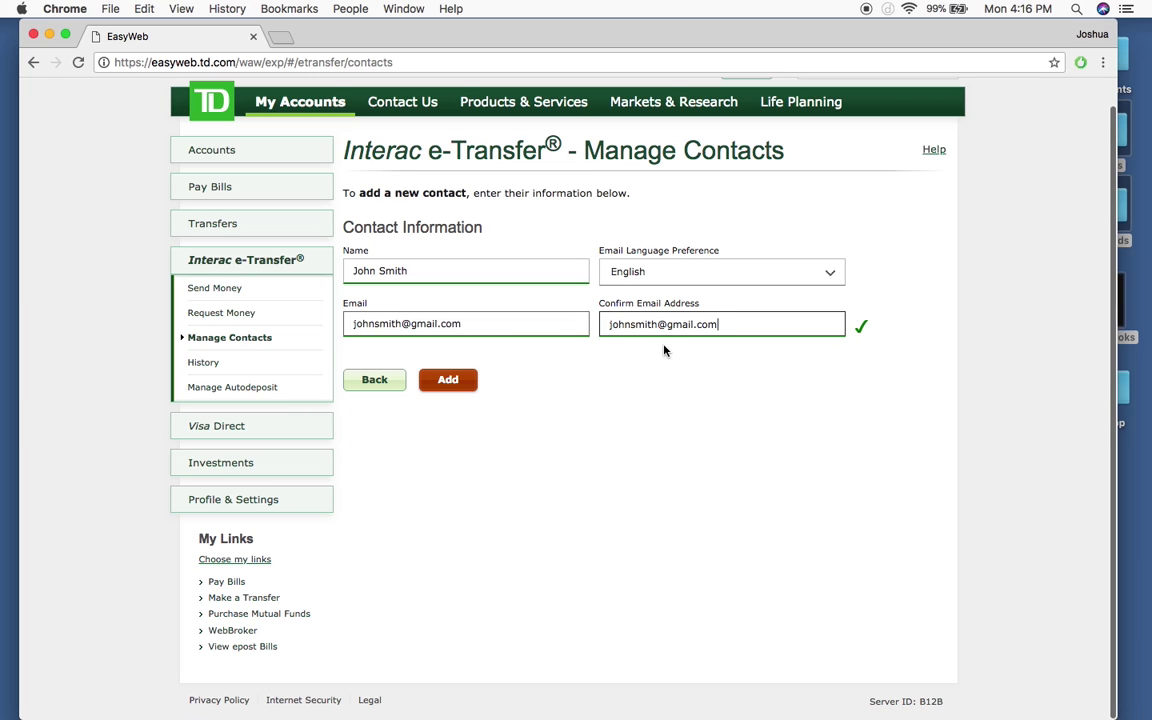
pyautogui.click(455, 382)
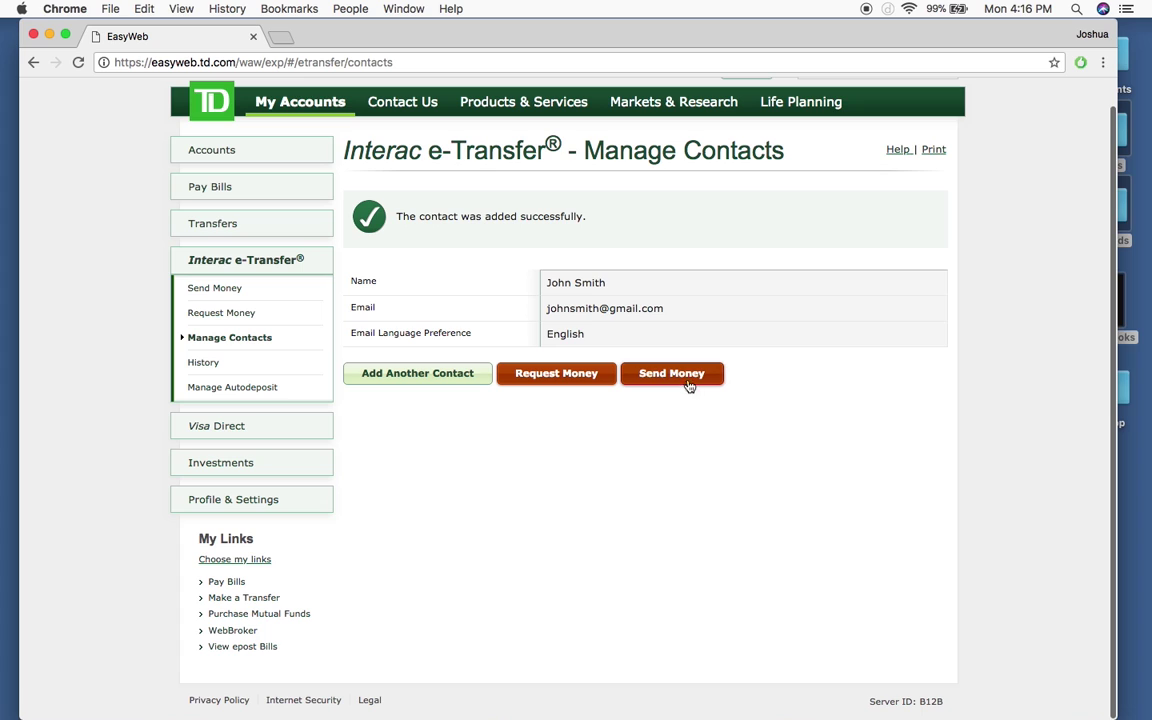
pyautogui.click(680, 376)
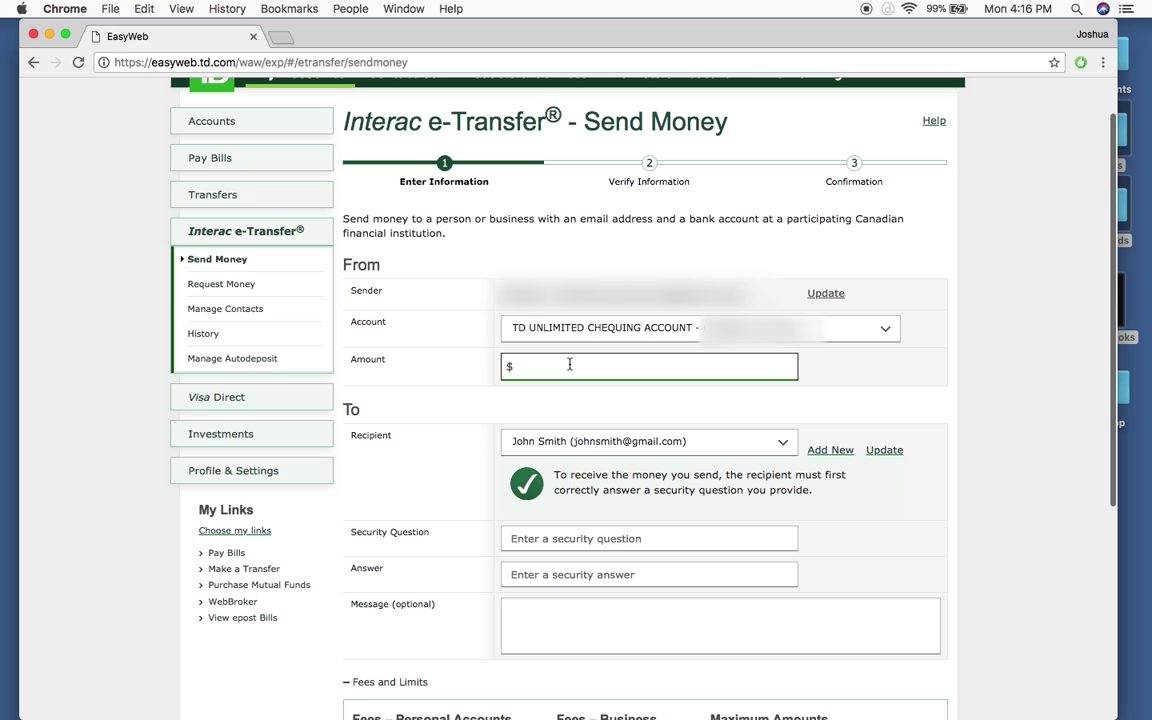
pyautogui.click(925, 395)
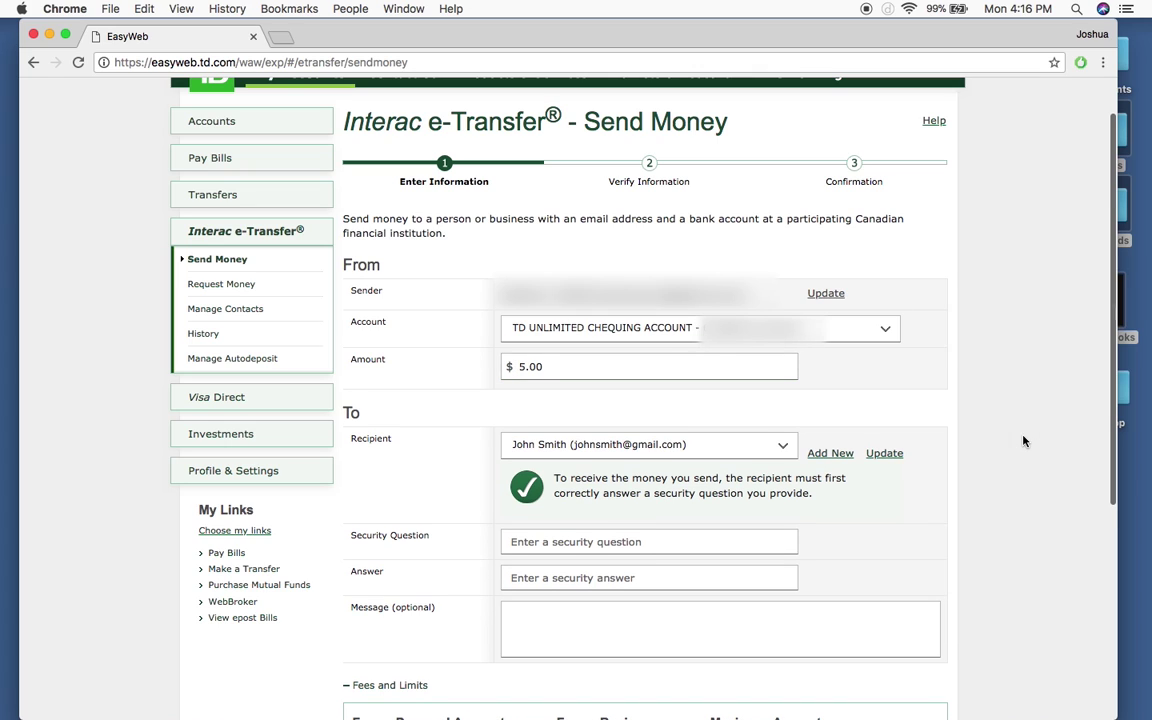
pyautogui.click(544, 366)
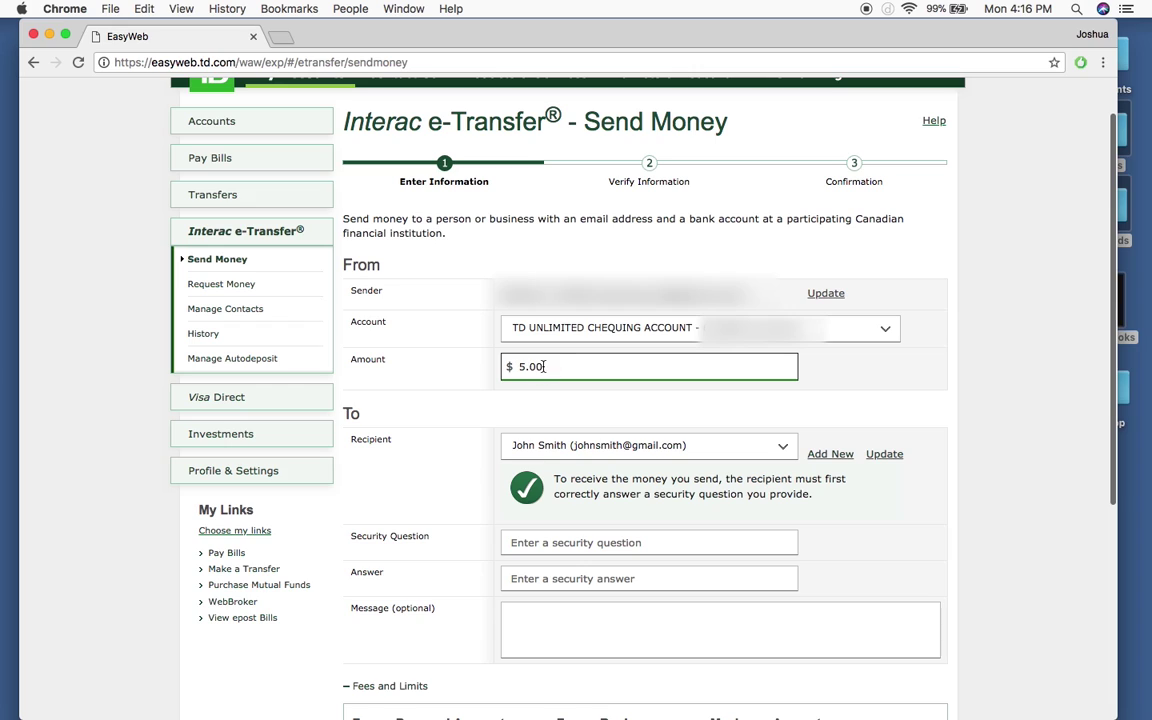
pyautogui.doubleClick(544, 366)
pyautogui.click(1010, 380)
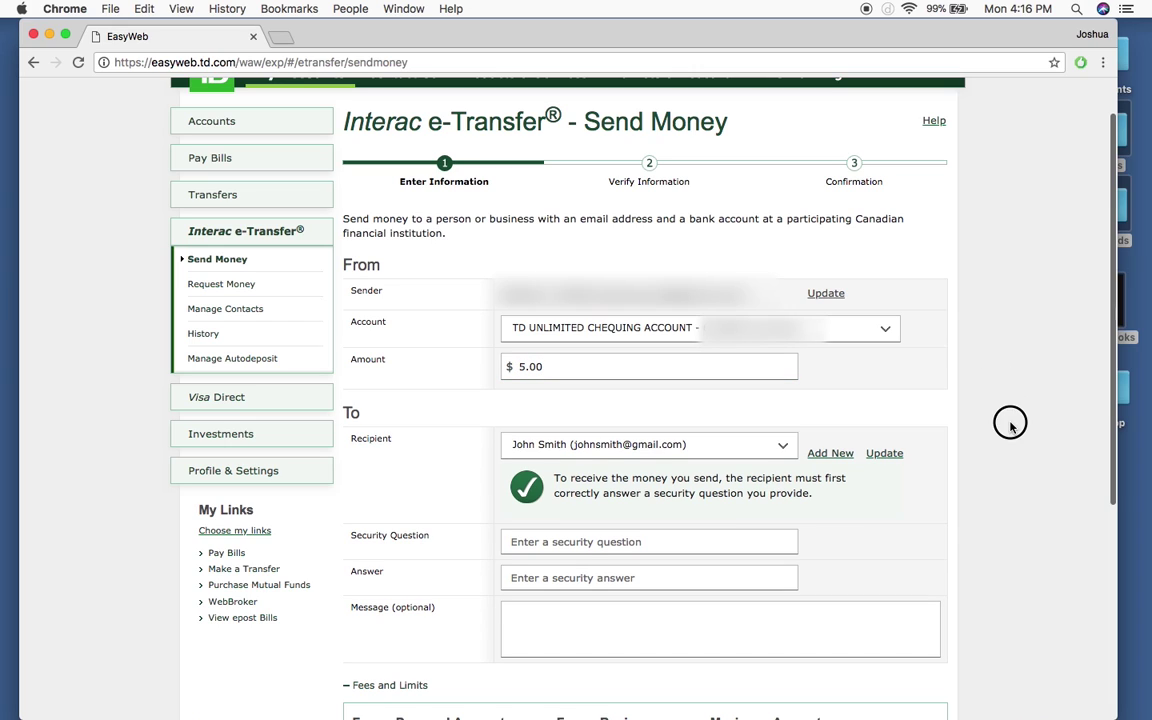
pyautogui.click(530, 367)
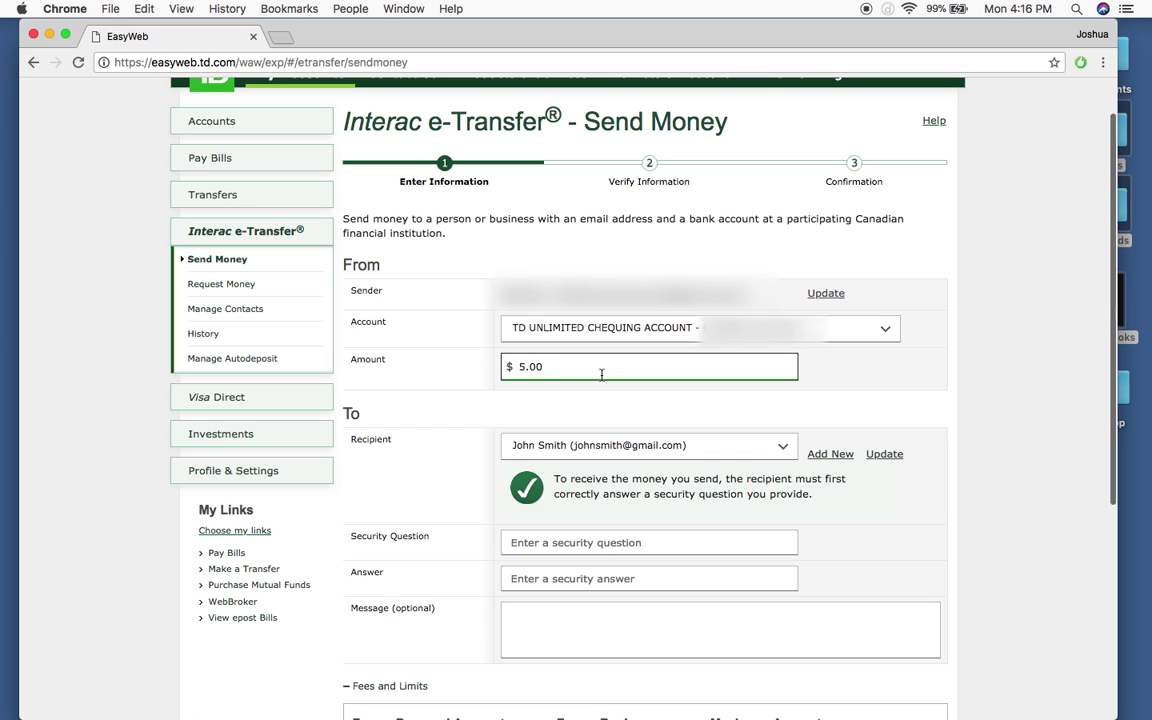
pyautogui.click(729, 412)
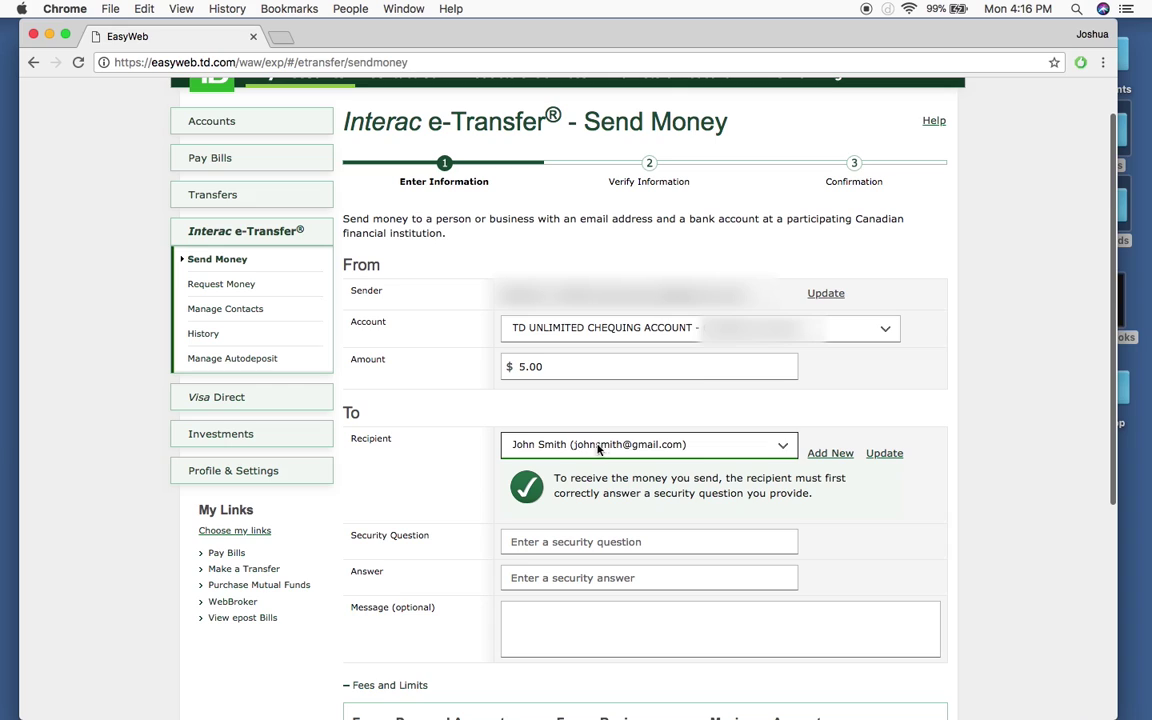
pyautogui.click(786, 445)
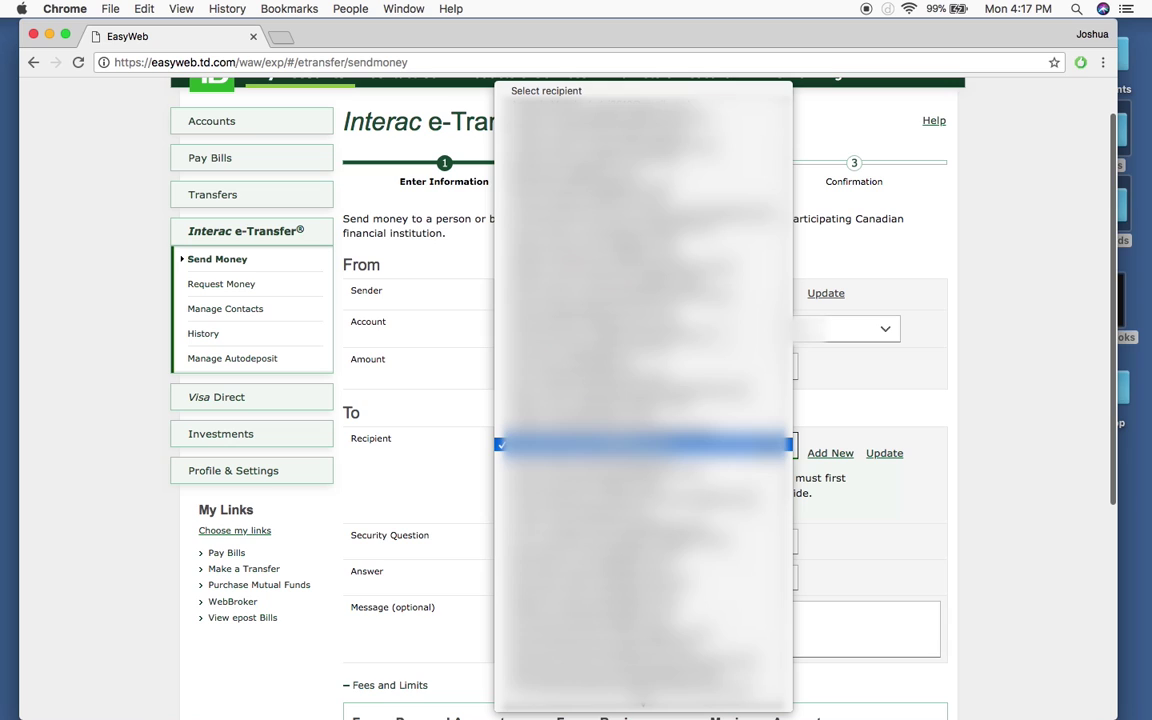
pyautogui.click(557, 444)
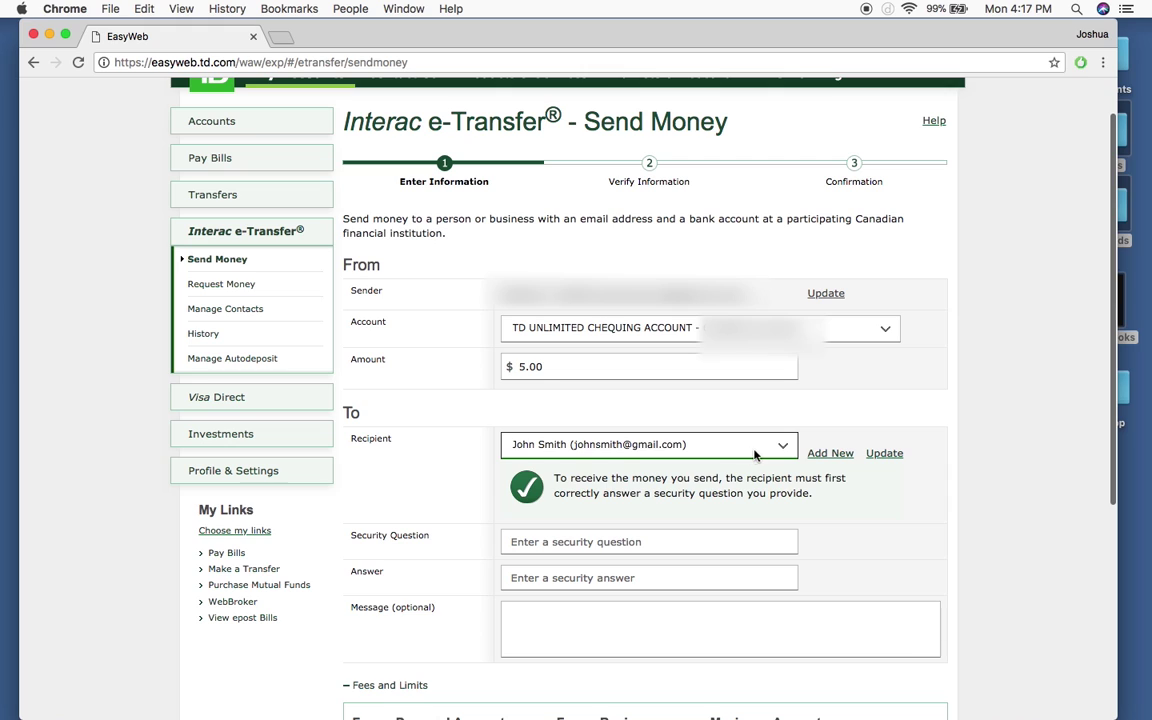
# Step: Enter the security question 'Do you have a cat?' with its answer and confirmation
pyautogui.scroll(-2, 969, 515)
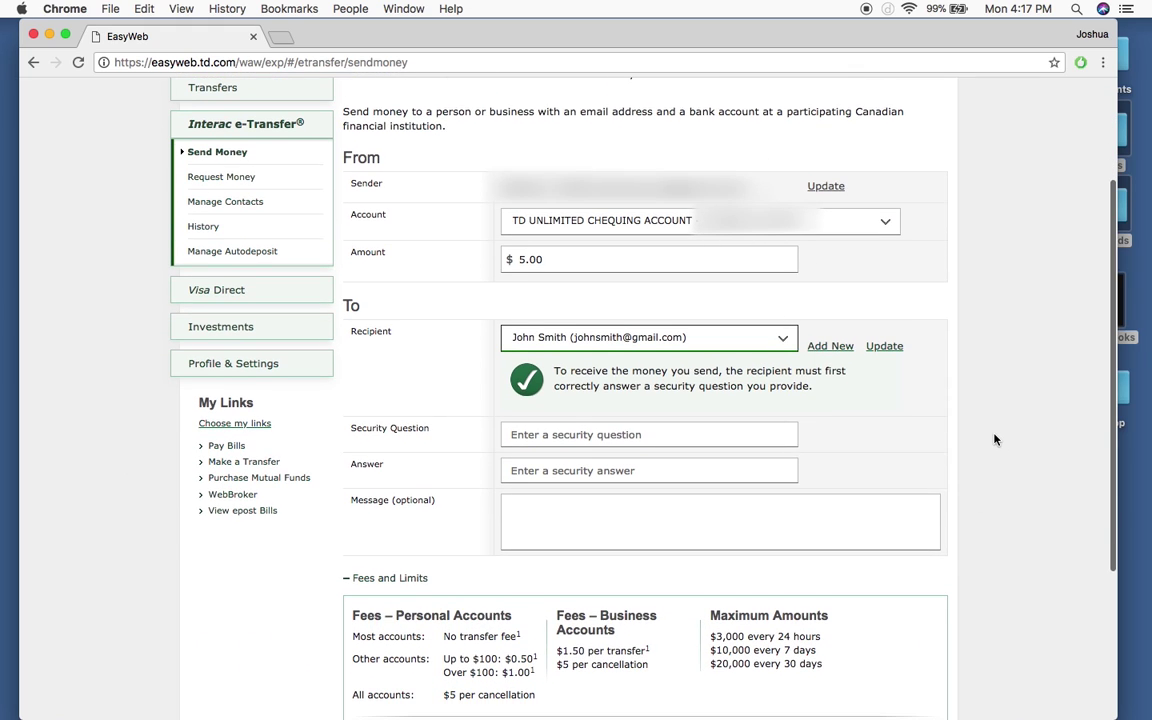
pyautogui.click(586, 437)
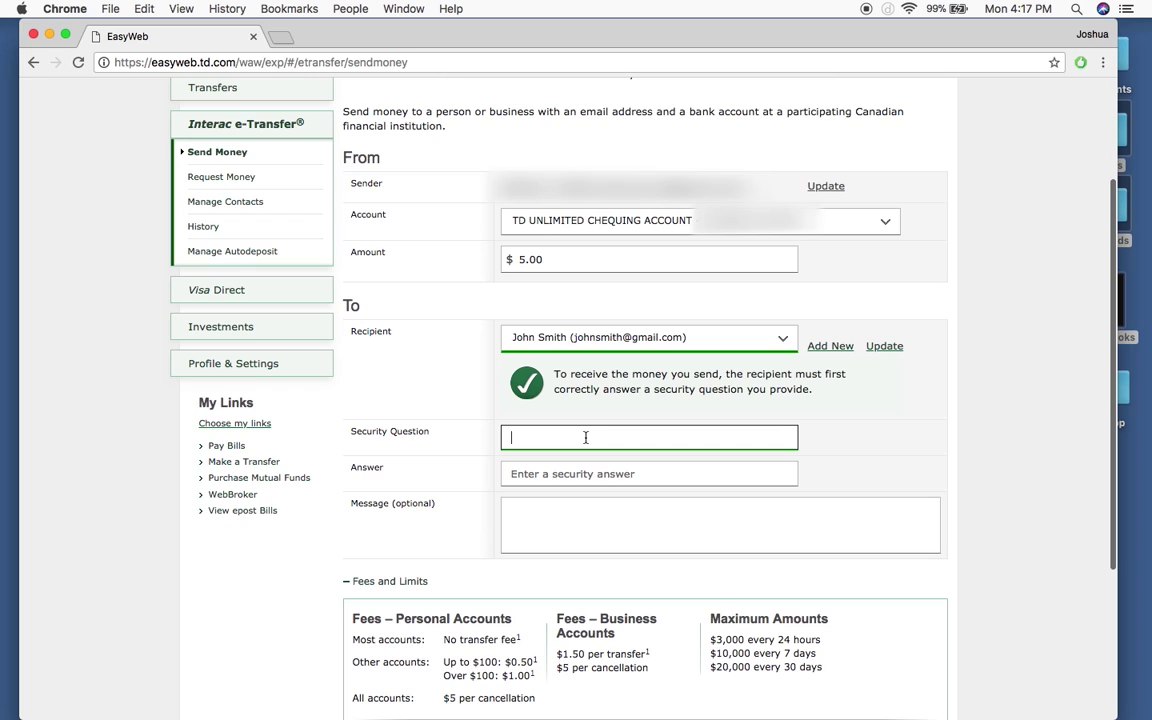
pyautogui.write('Do you have')
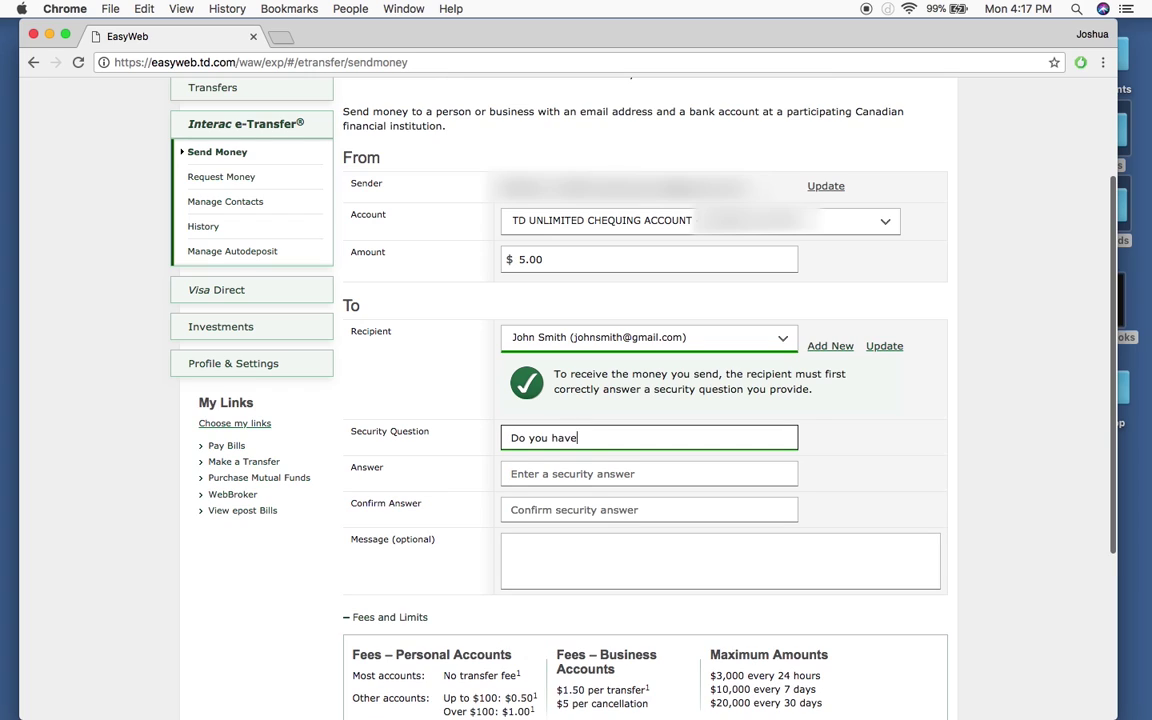
pyautogui.write(' a cat?')
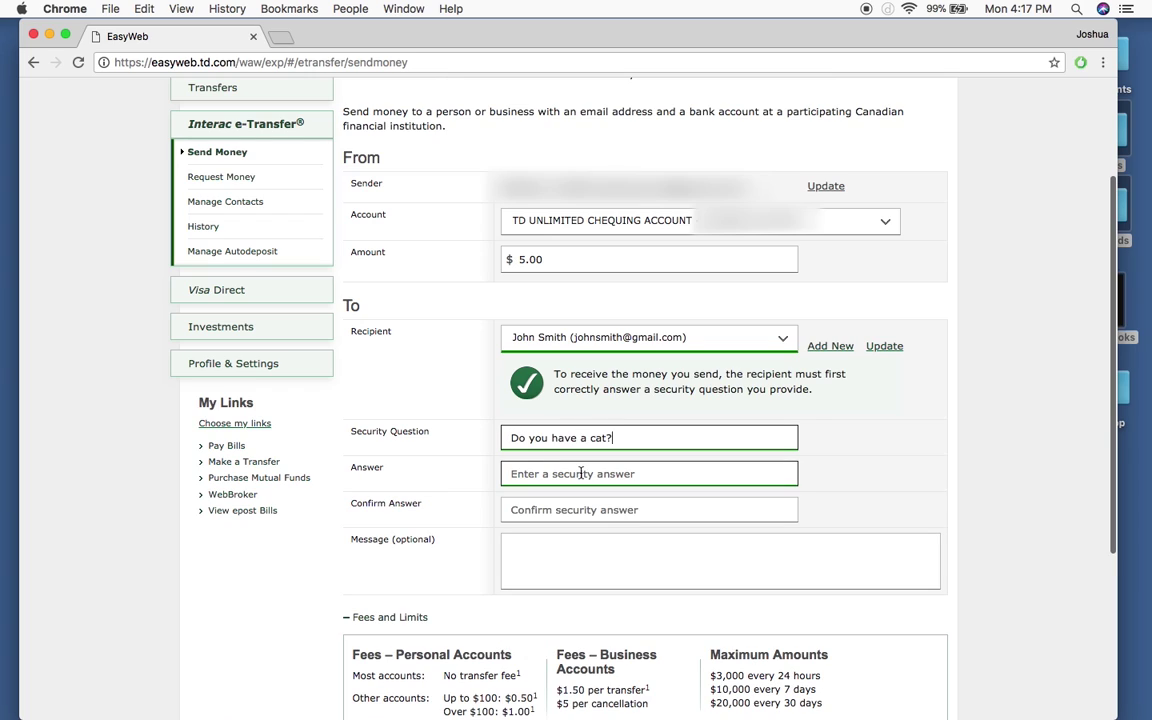
pyautogui.click(580, 473)
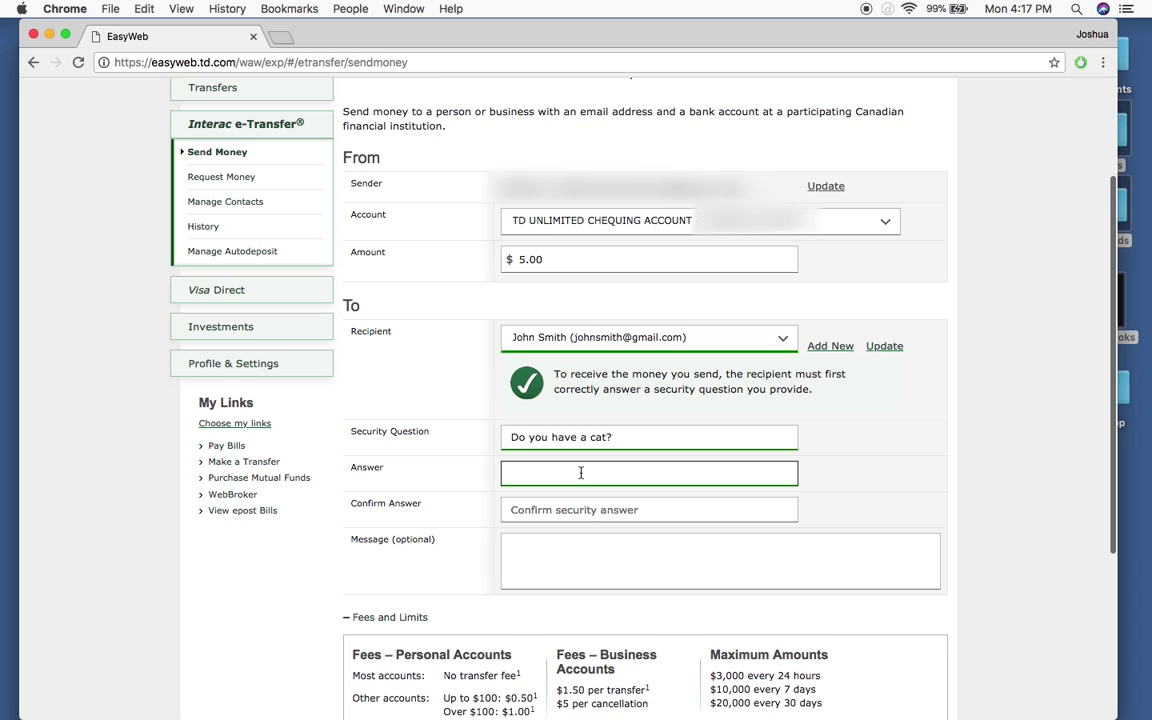
pyautogui.click(580, 509)
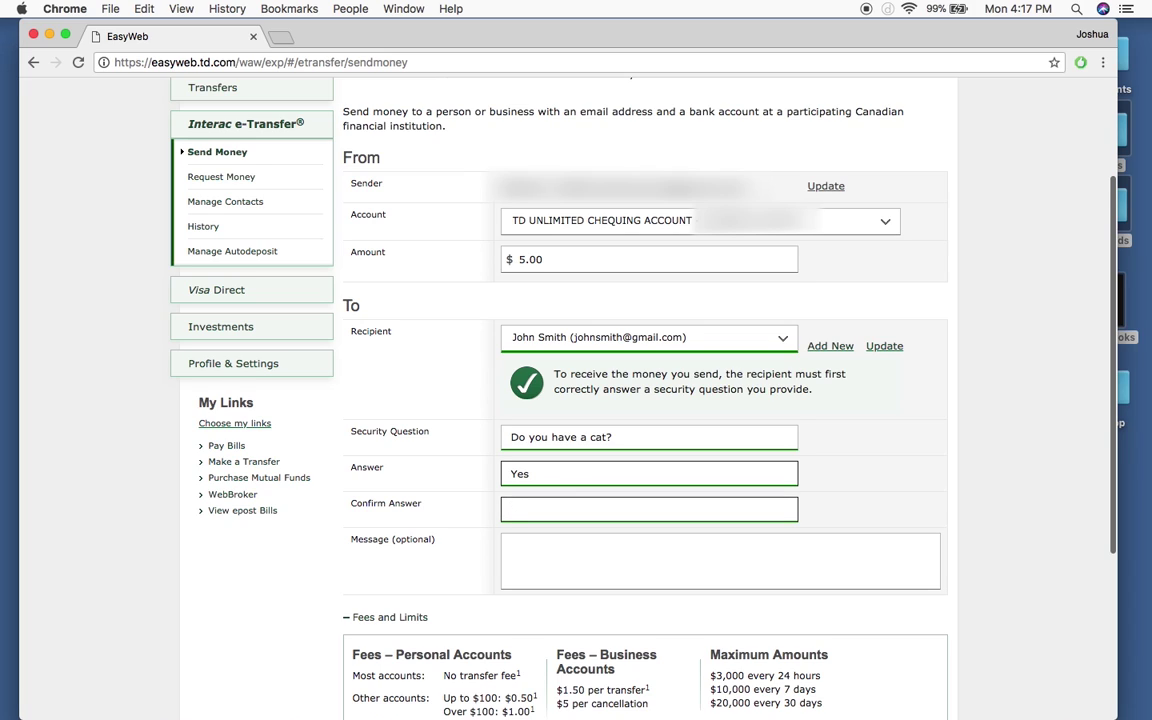
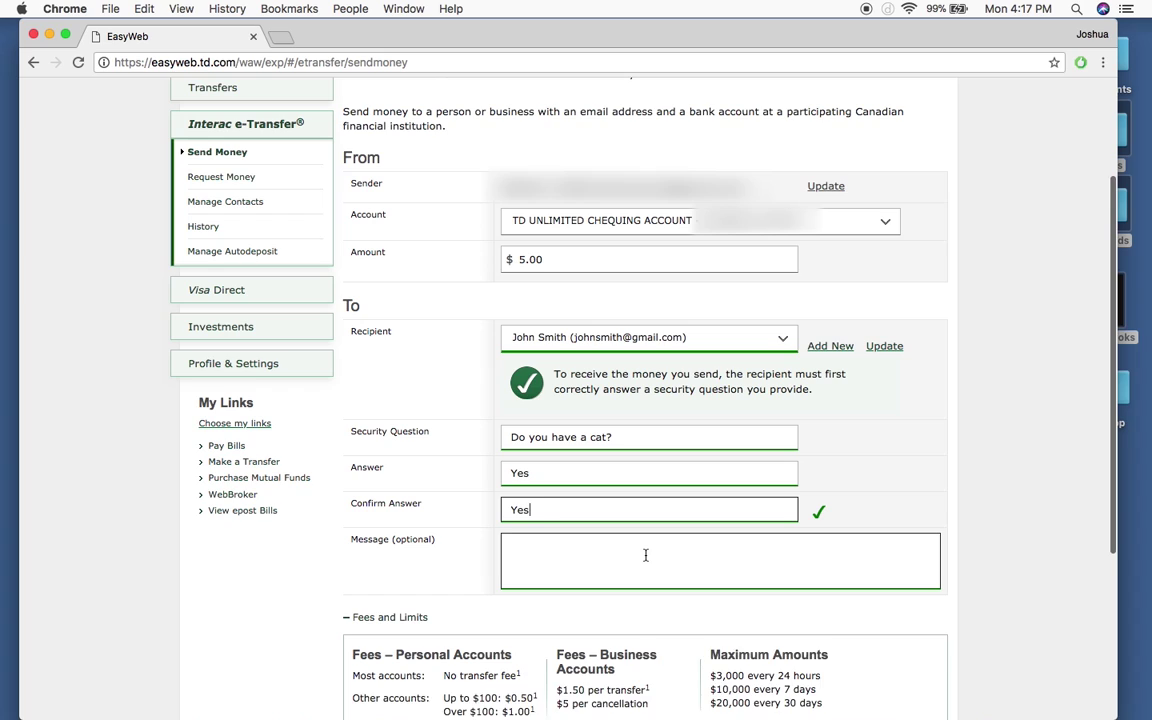
pyautogui.click(645, 555)
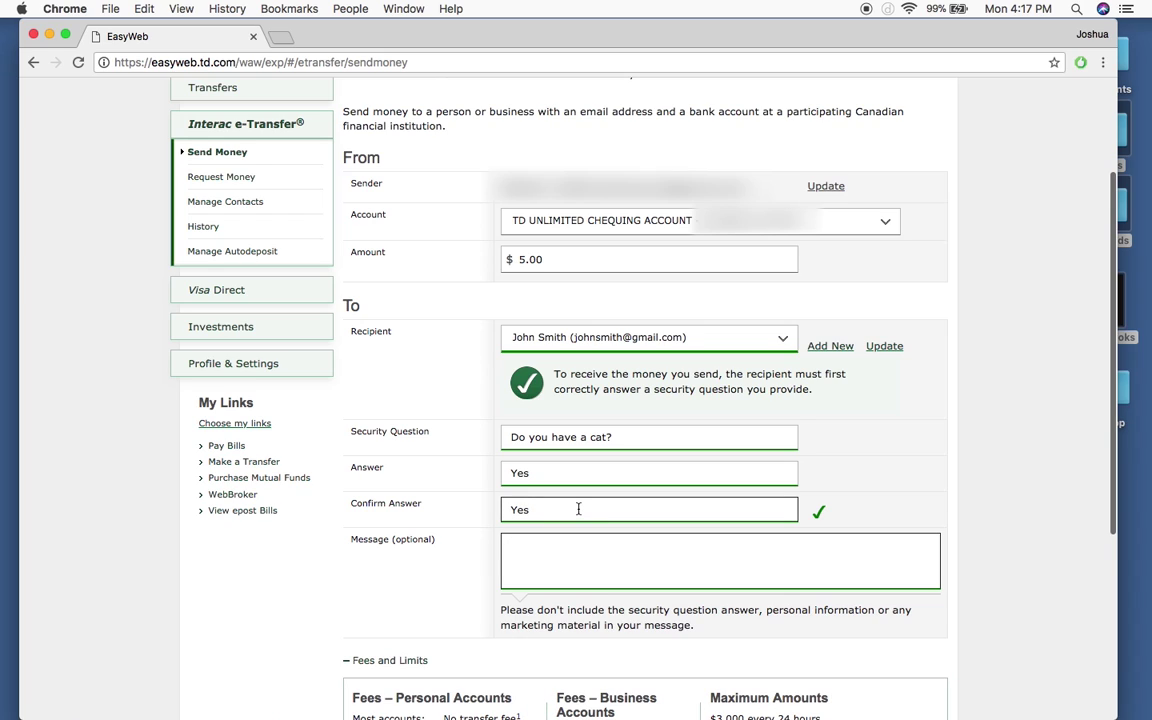
pyautogui.click(600, 437)
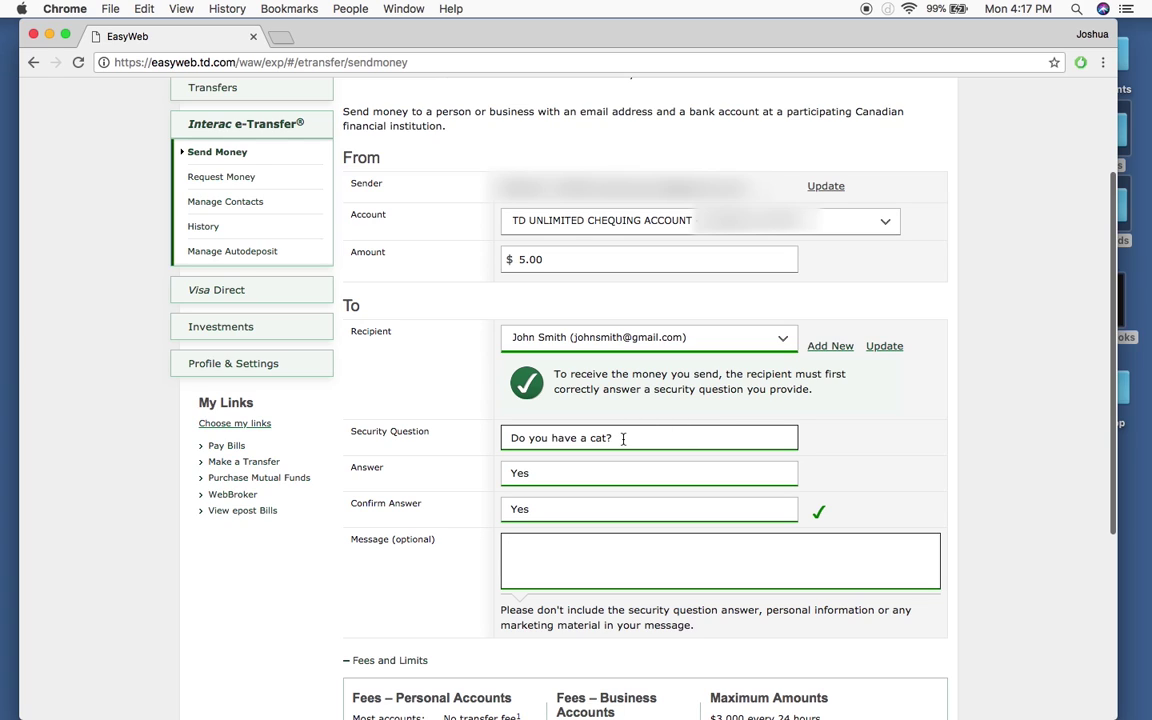
# Step: Replace the question with 'What number did I send you' and enter and confirm a numeric answer
pyautogui.moveTo(612, 437); pyautogui.dragTo(504, 432)
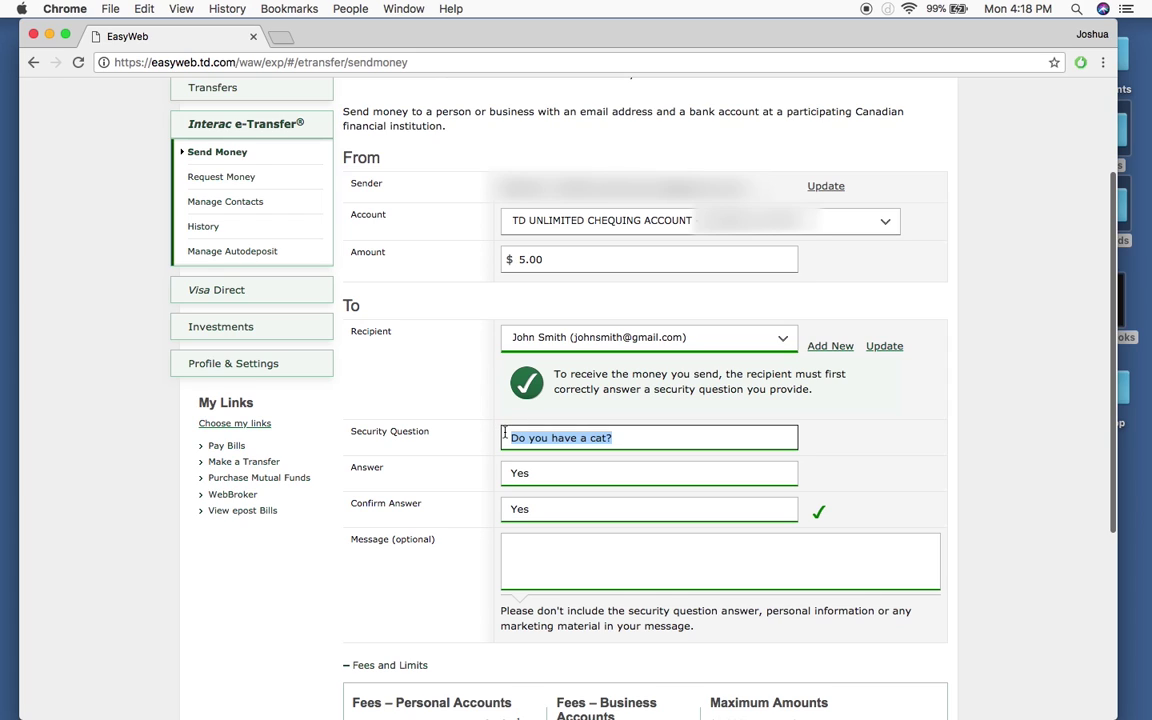
pyautogui.write('What nu')
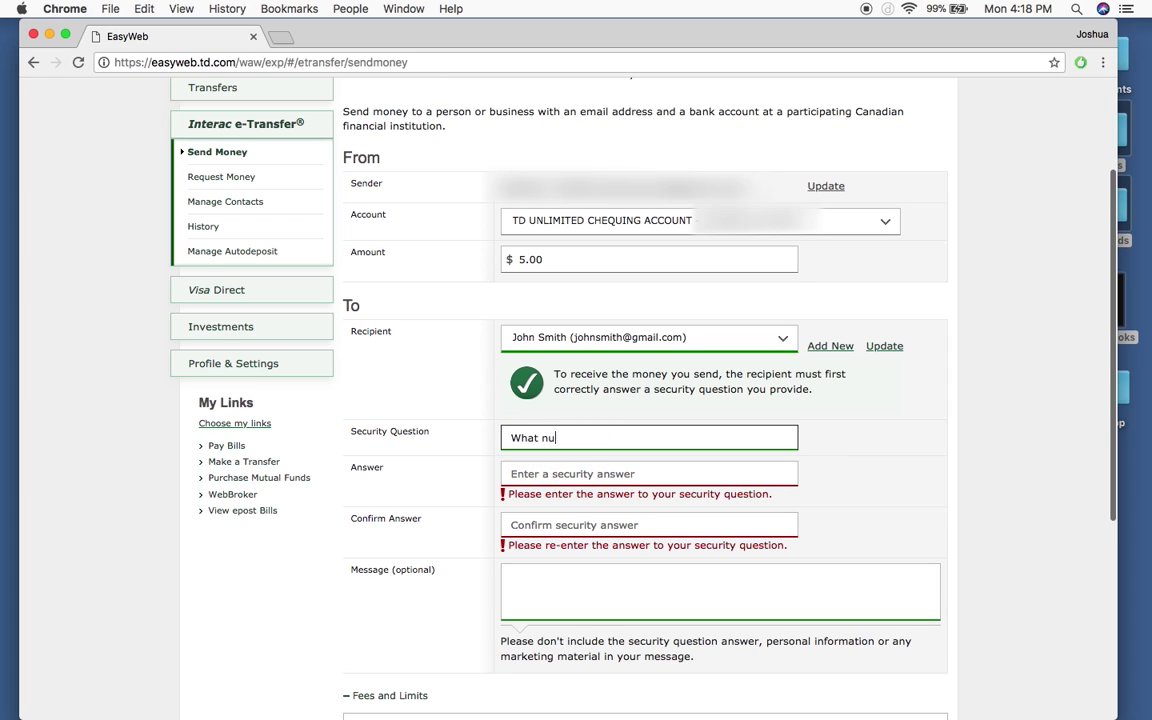
pyautogui.write('mber did I send you')
pyautogui.click(533, 475)
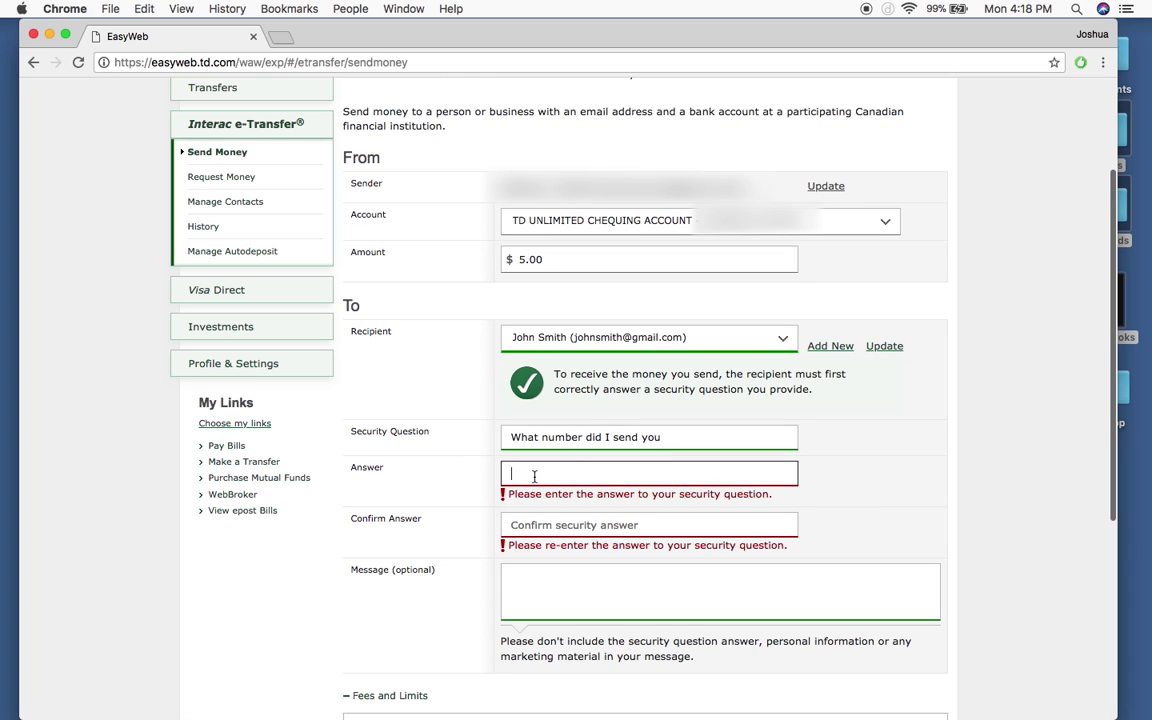
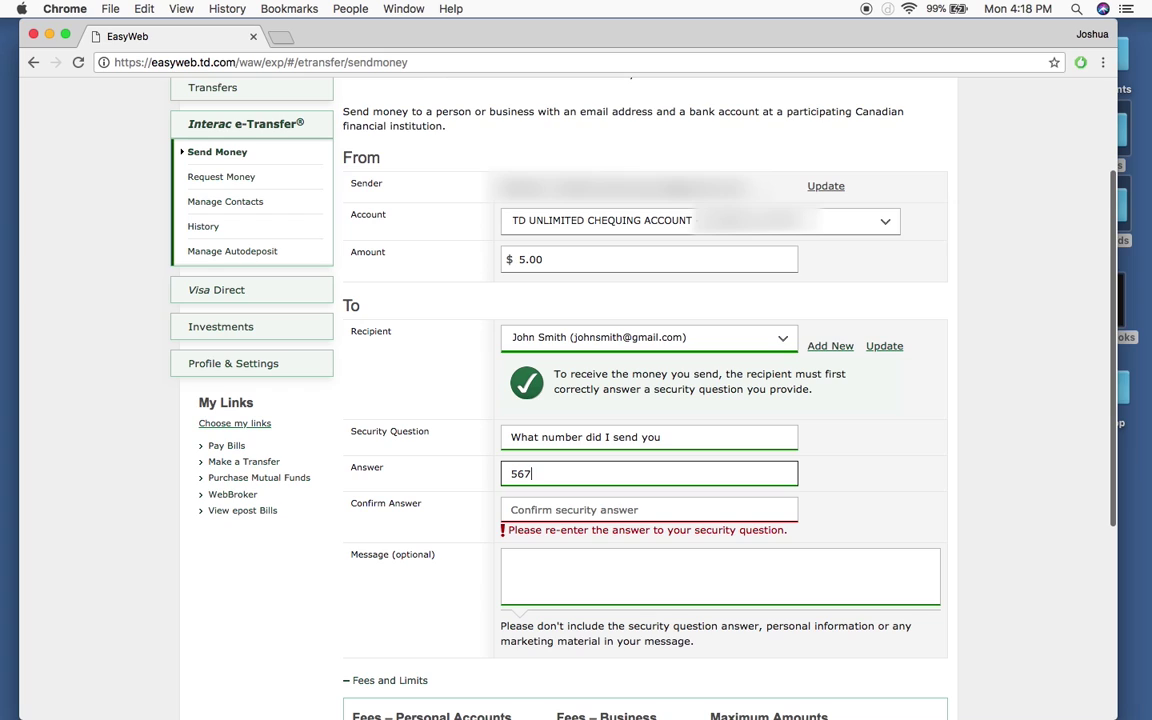
pyautogui.click(536, 509)
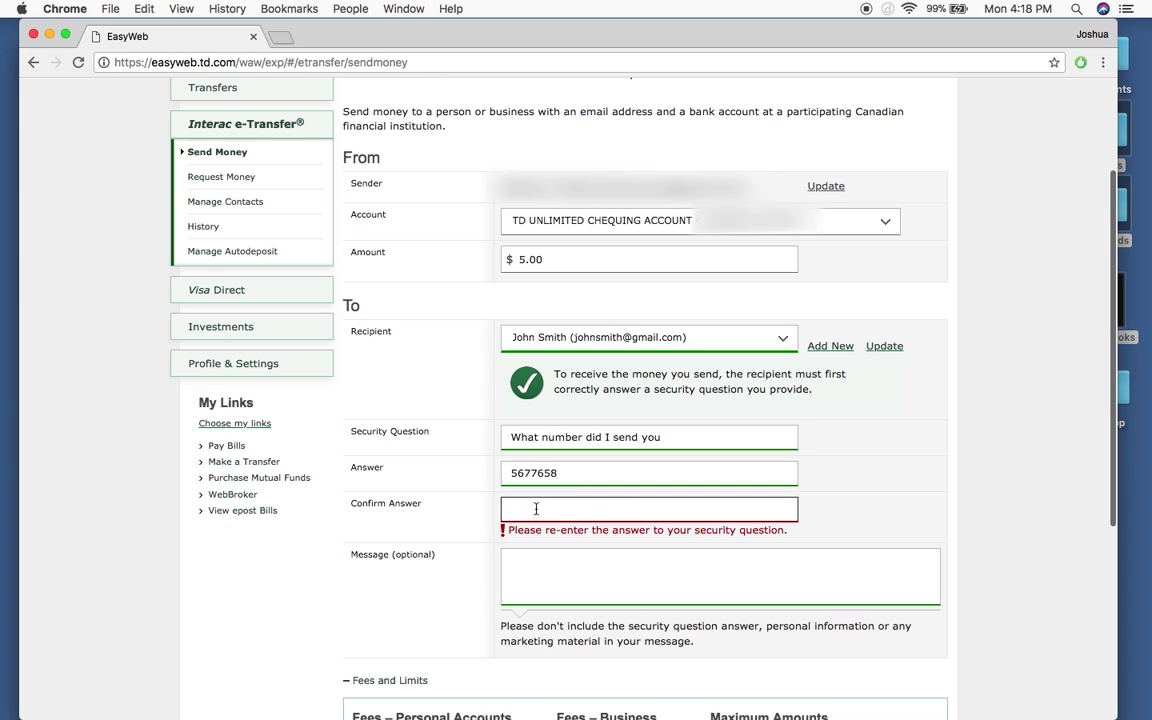
pyautogui.write('6')
pyautogui.press('BackSpace')
# Step: Add the optional message 'Grocery store payback.' to the transfer
pyautogui.click(525, 545)
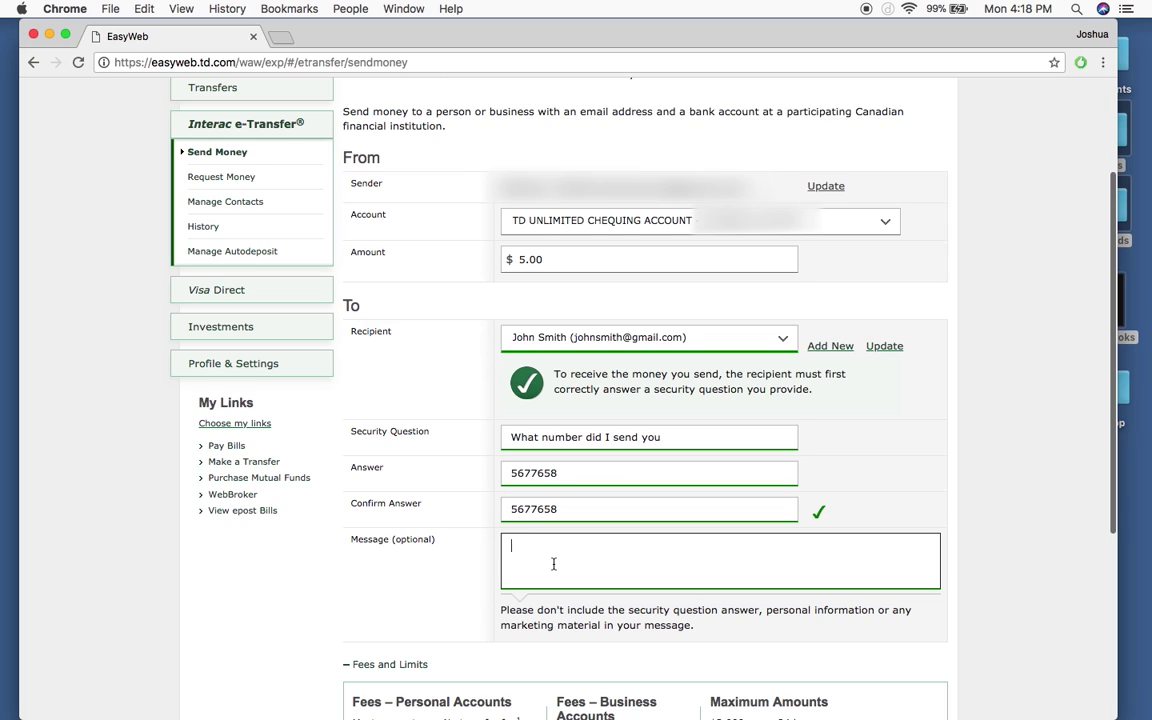
pyautogui.write('Grocery store payback.')
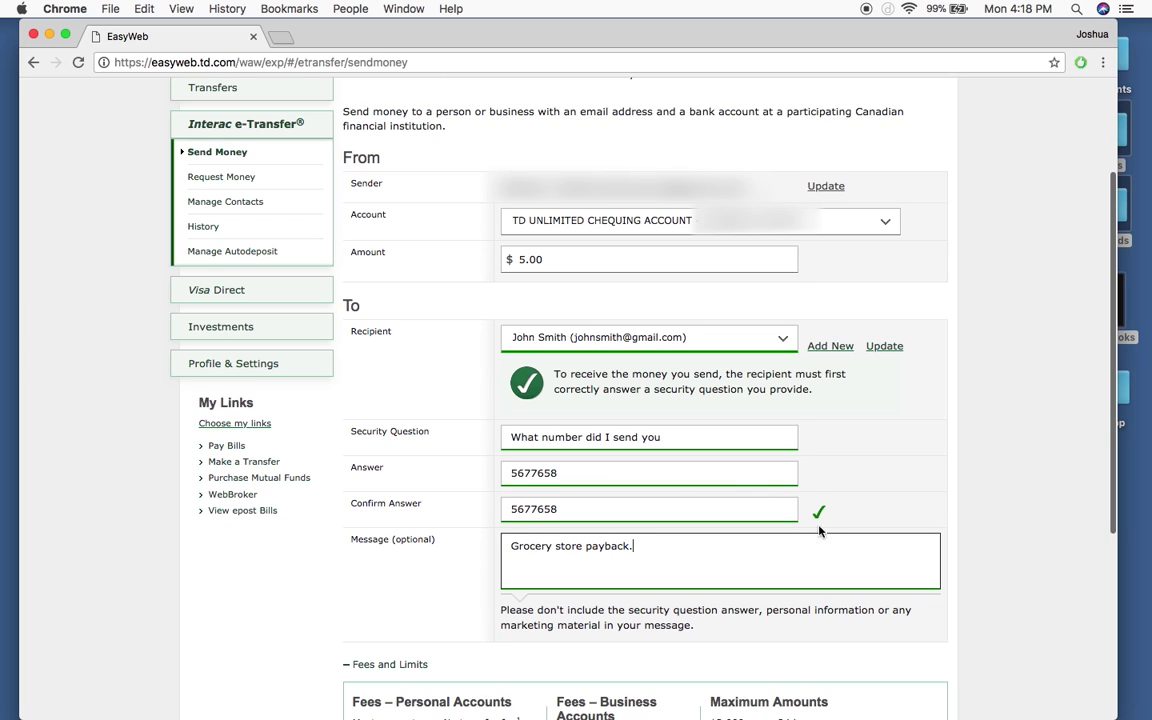
pyautogui.click(717, 302)
pyautogui.scroll(-2, 1015, 455)
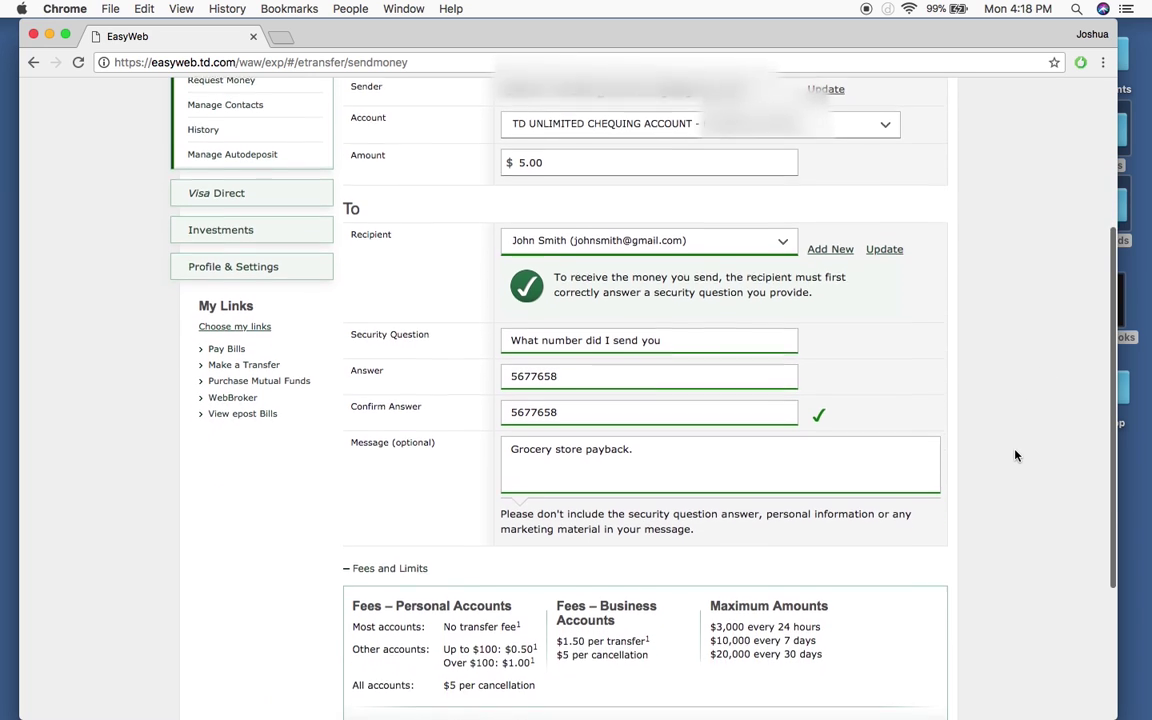
pyautogui.scroll(-3, 1015, 455)
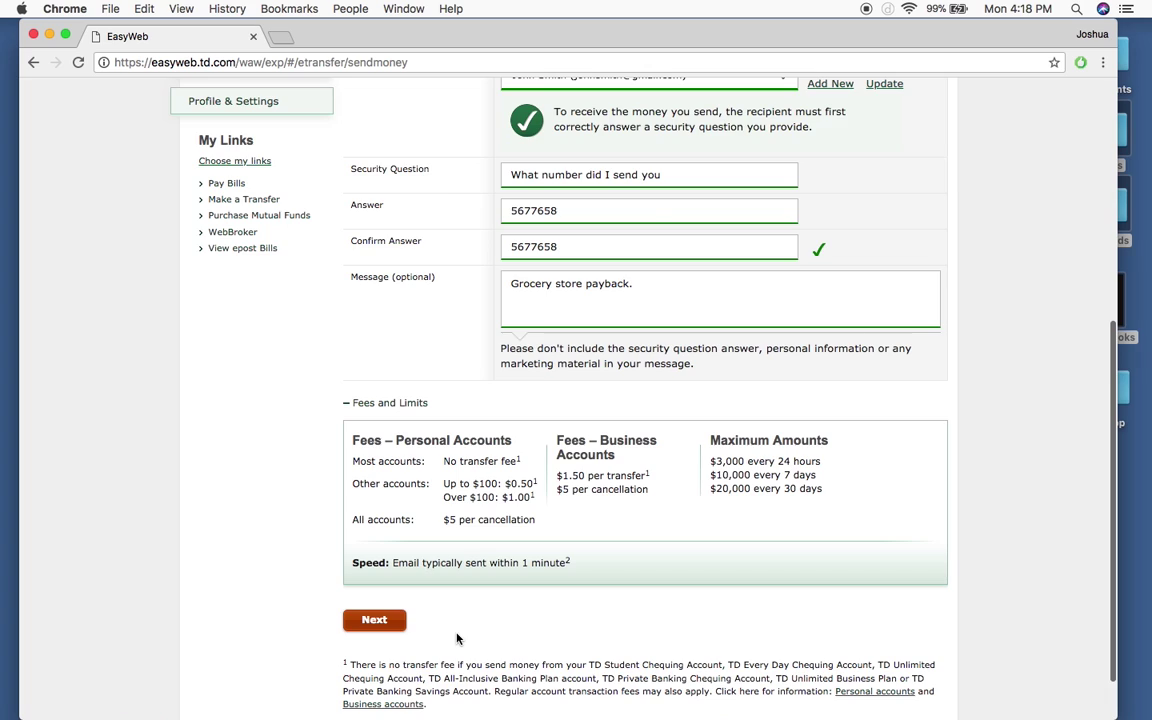
# Step: Proceed with Next to review the $5.00 transfer on the Verify Information page
pyautogui.click(374, 620)
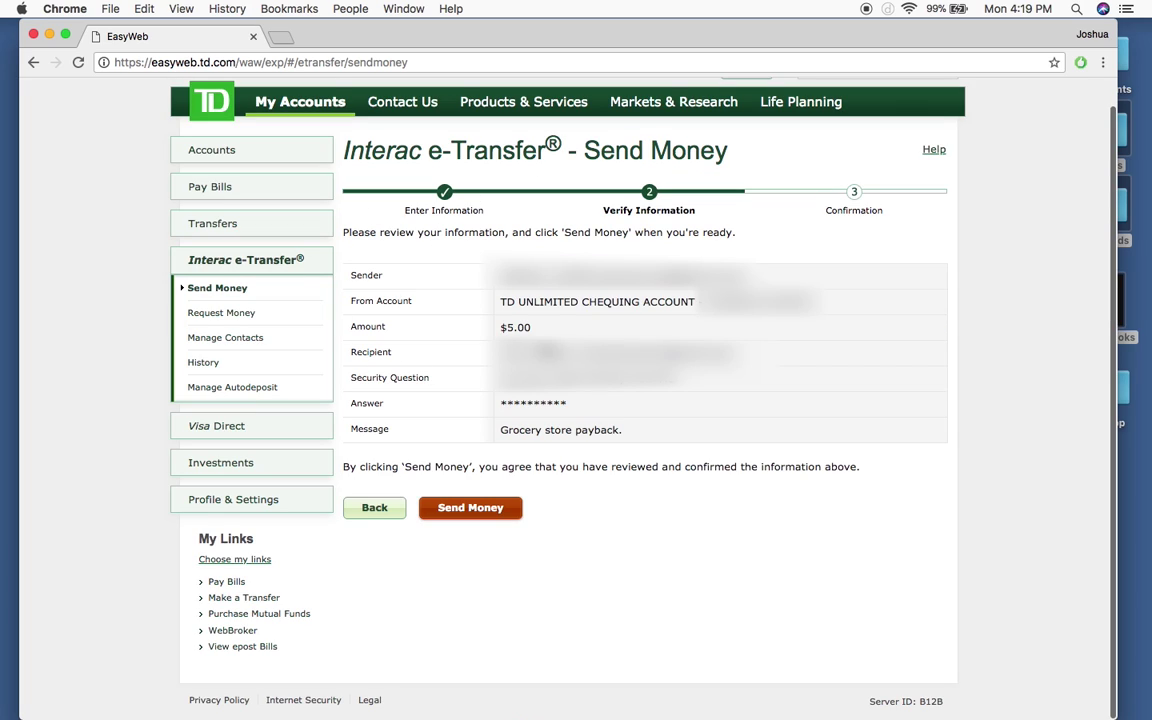